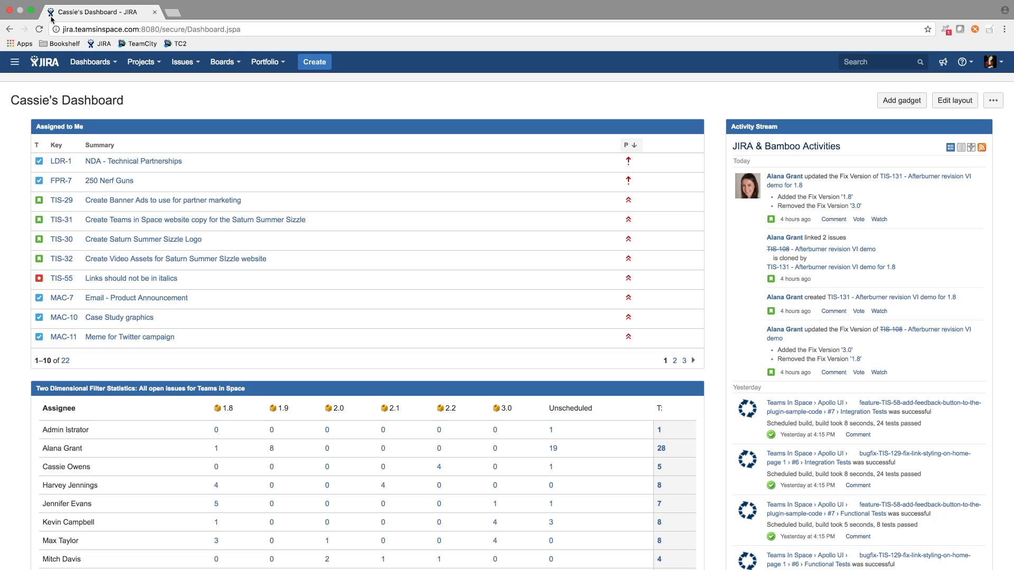
From the other browser window's JIRA, open version 1.8 in the Teams in Space releases and its to-do issue TIS-131
key("ctrl+Left")
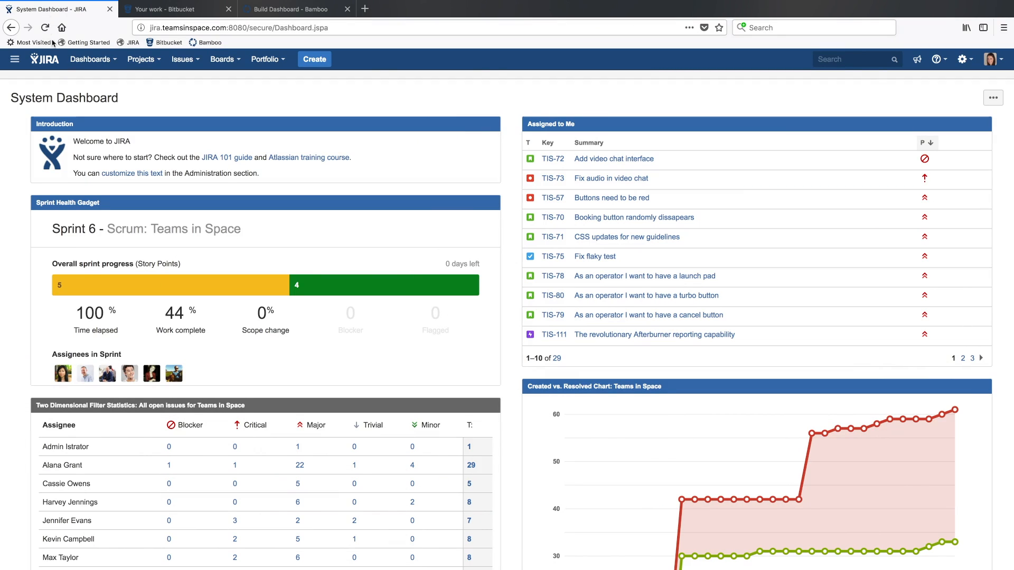
left_click(157, 62)
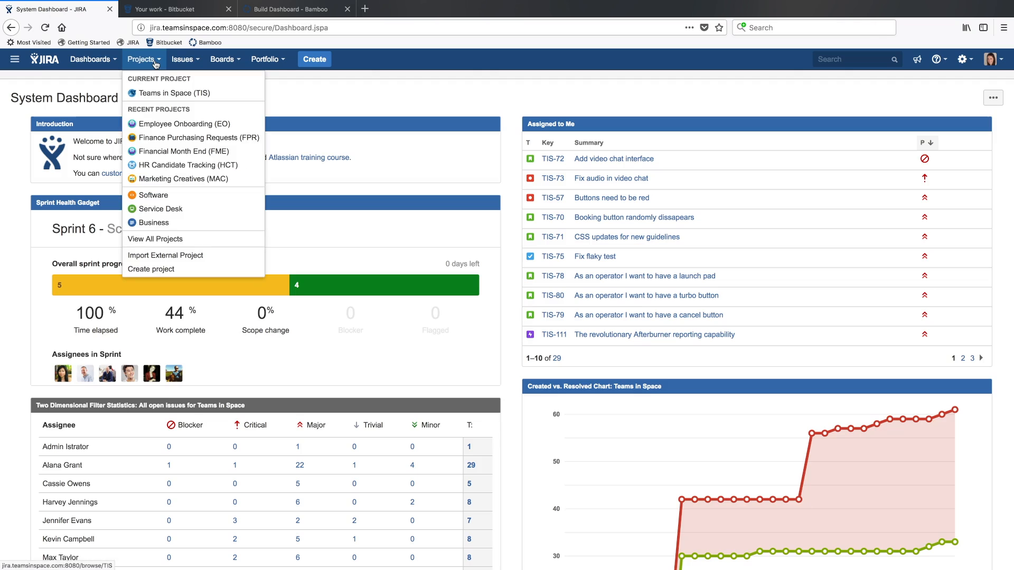
left_click(196, 99)
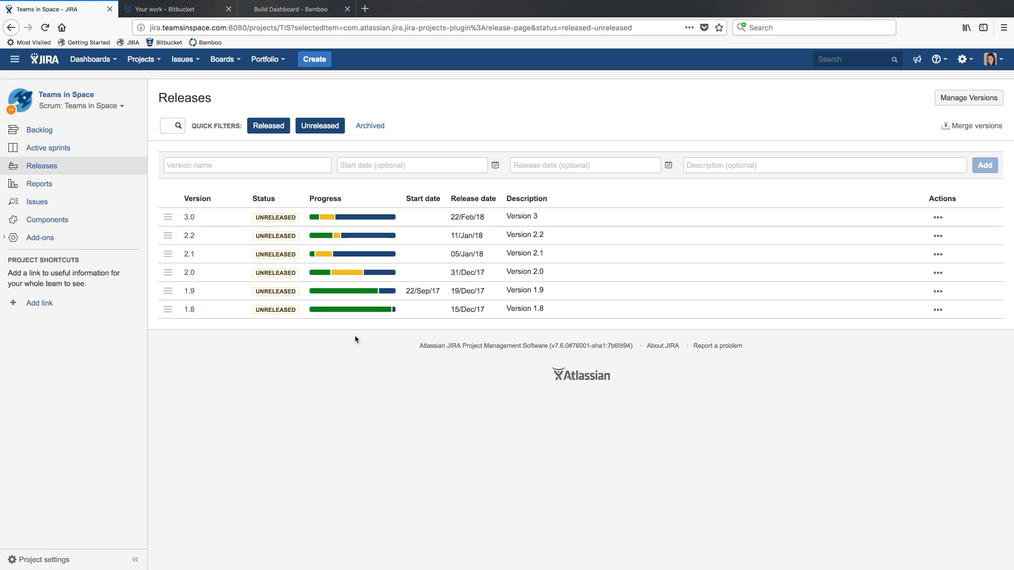
mouse_move(367, 312)
left_click(192, 312)
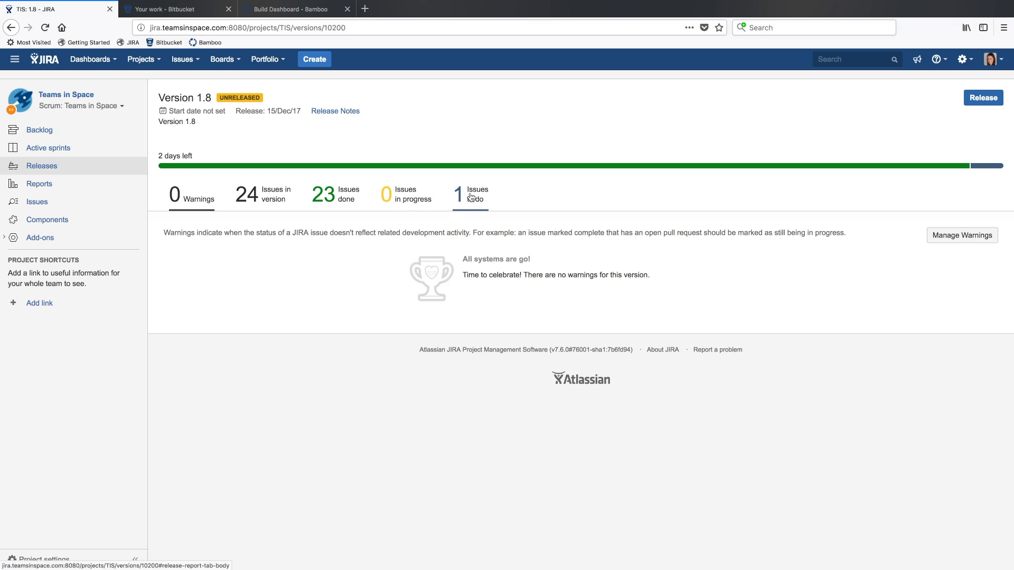
left_click(474, 194)
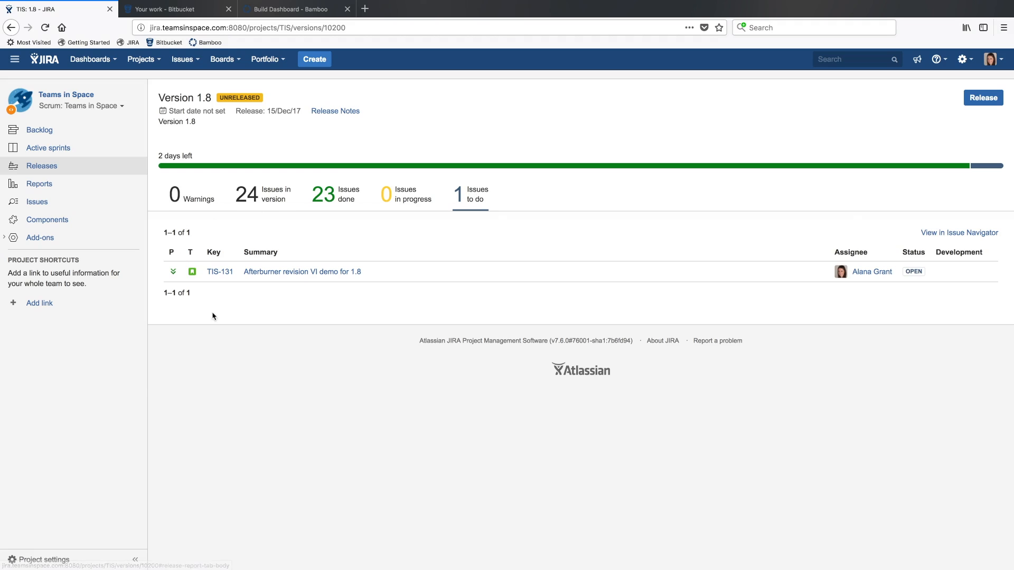
left_click(223, 273)
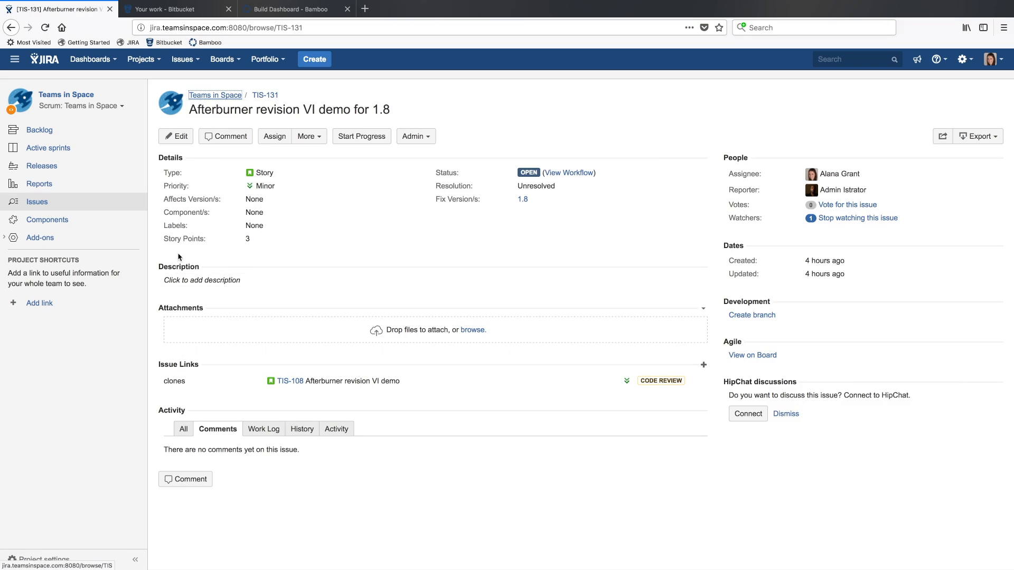
Create a Feature branch for TIS-131 from master in the Apollo UI repository, keeping the suggested branch name
left_click(751, 316)
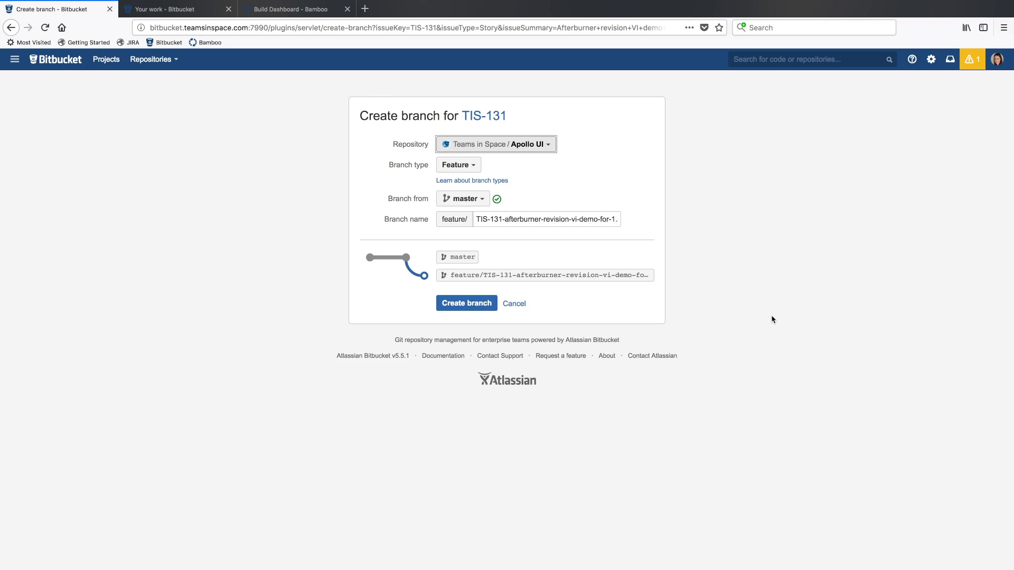
left_click(479, 170)
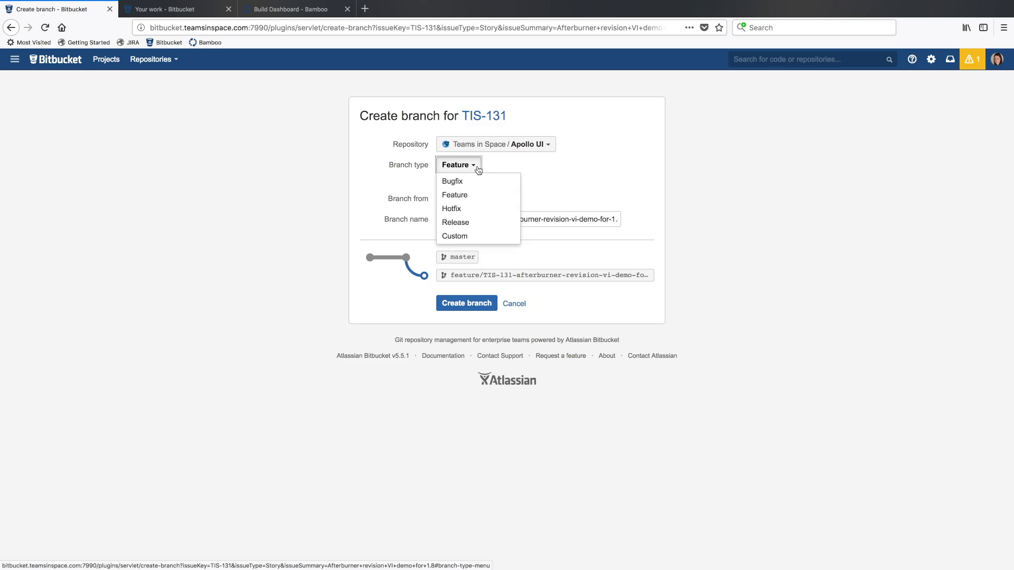
left_click(450, 195)
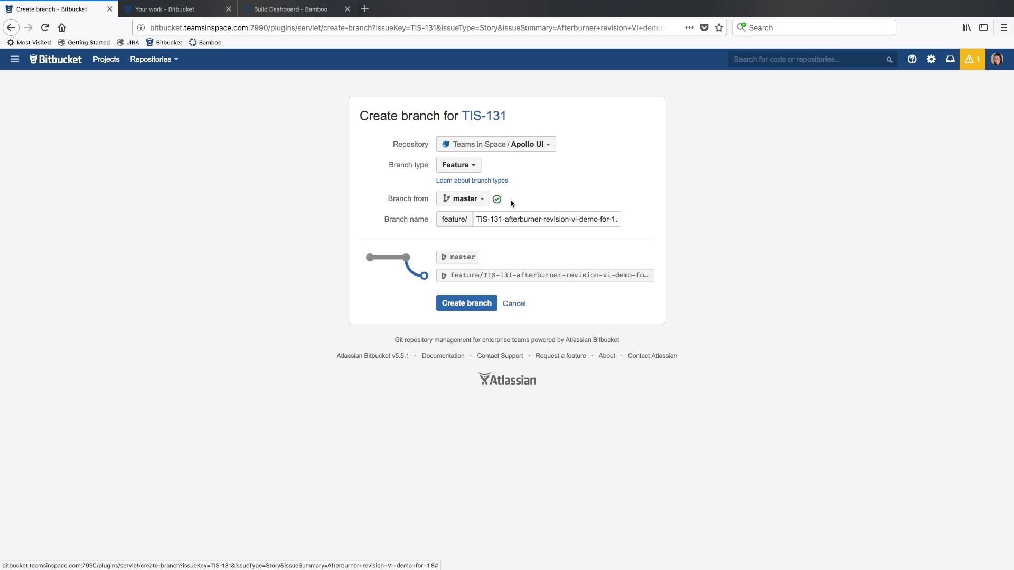
mouse_move(500, 203)
left_click(474, 305)
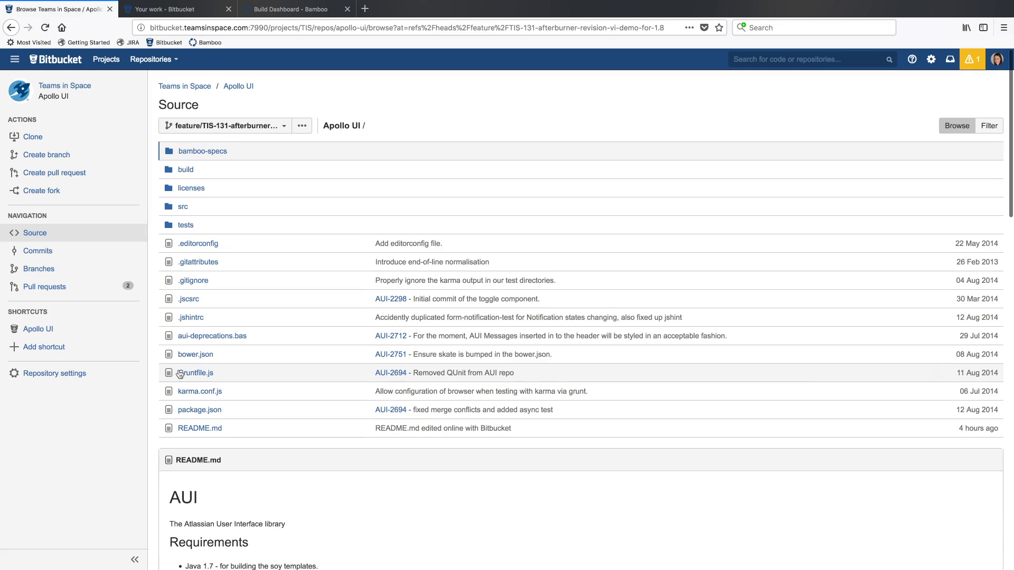
Return to JIRA, reopen issue TIS-131 and view its software development workflow diagram
left_click(9, 61)
left_click(27, 77)
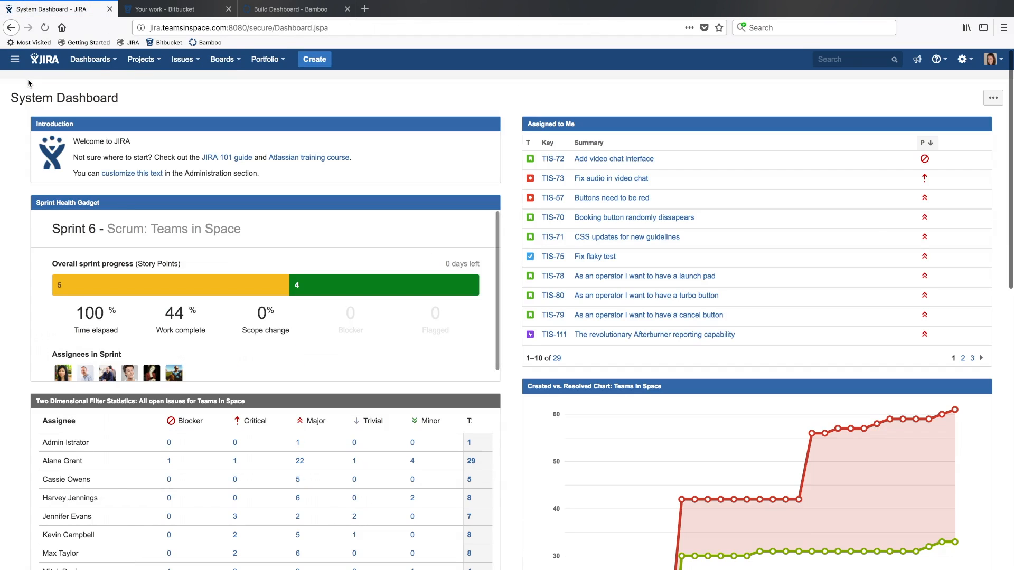
left_click(188, 61)
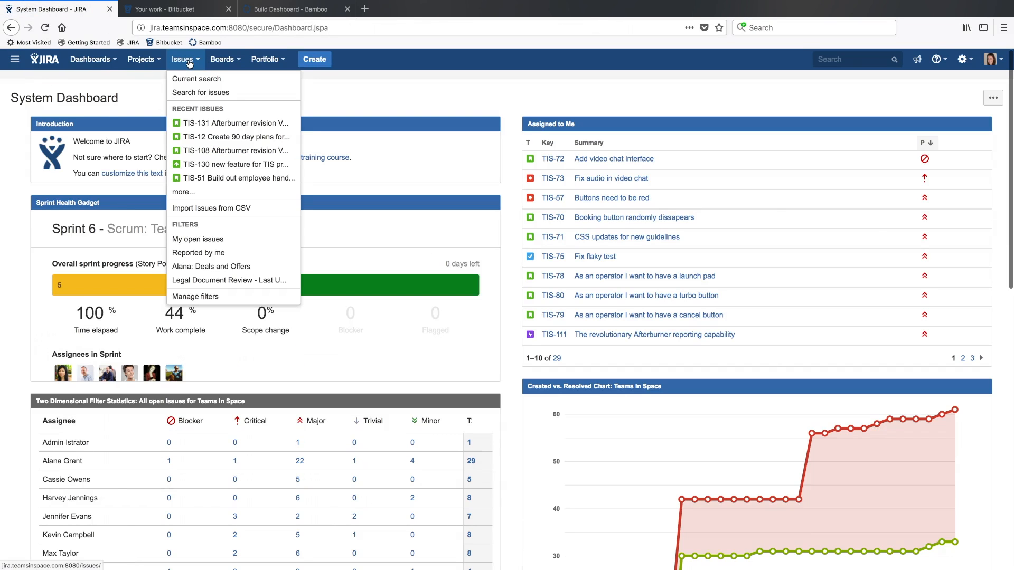
left_click(205, 127)
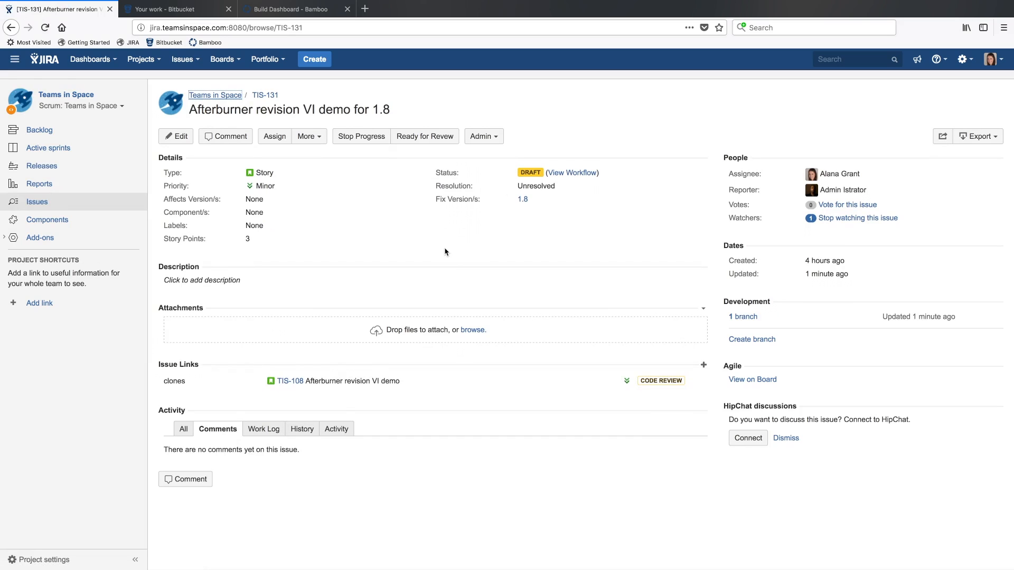
left_click(582, 177)
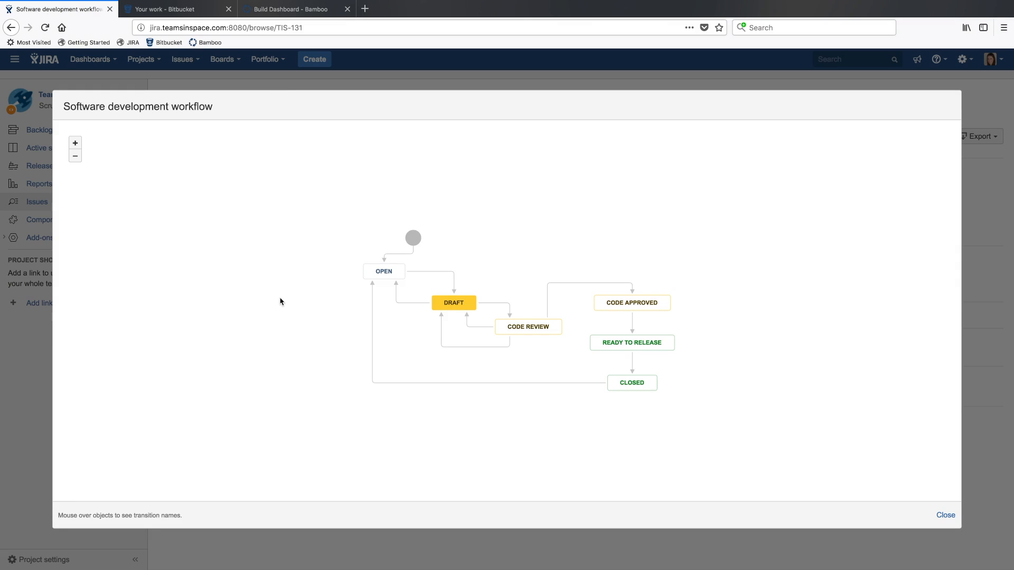
key("Escape")
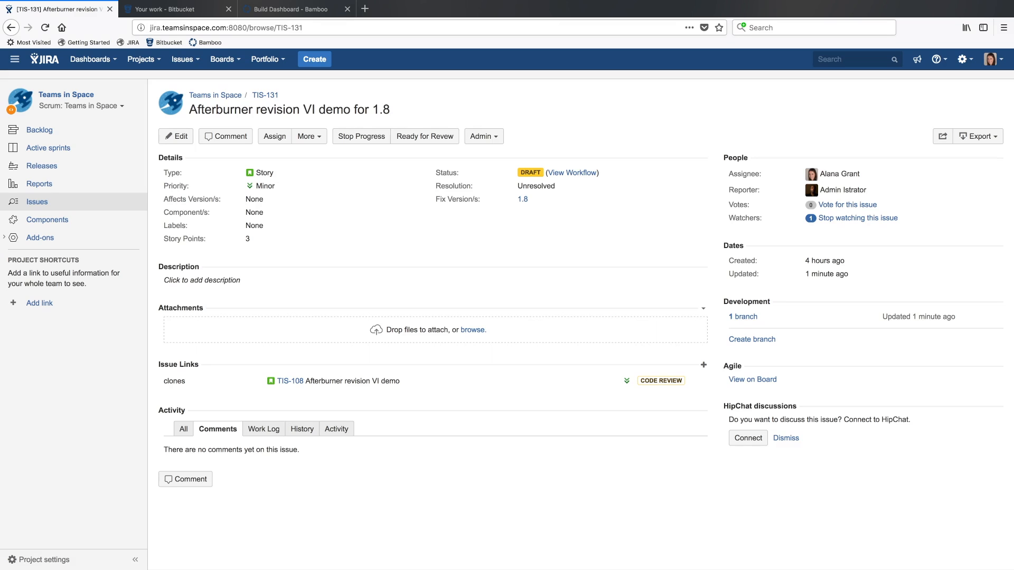
From the issue's linked branches, go to feature/TIS-131-afterburner-revision-vi-demo-for-1.8 in Bitbucket and open its README.md source for editing
left_click(747, 318)
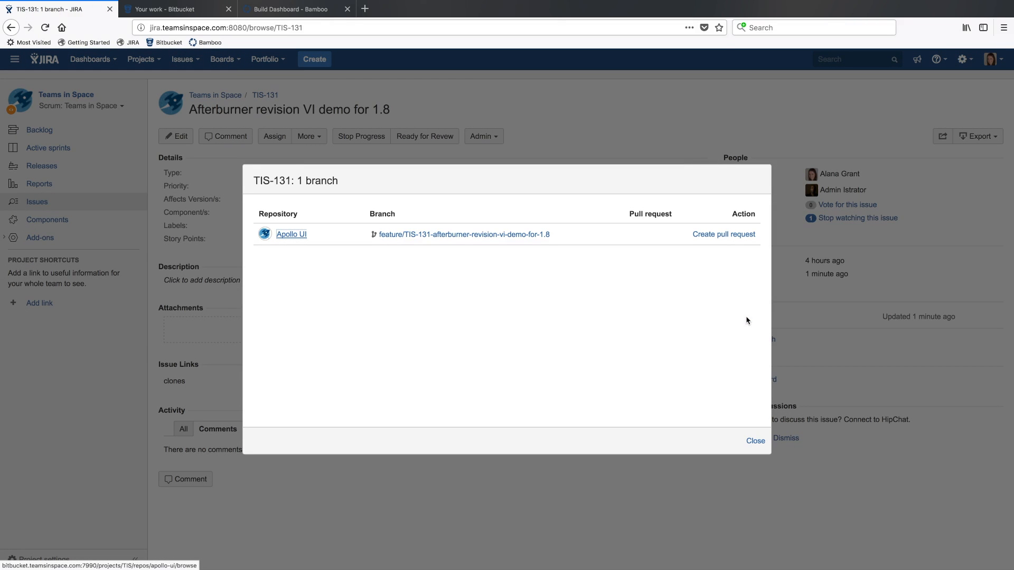
left_click(410, 235)
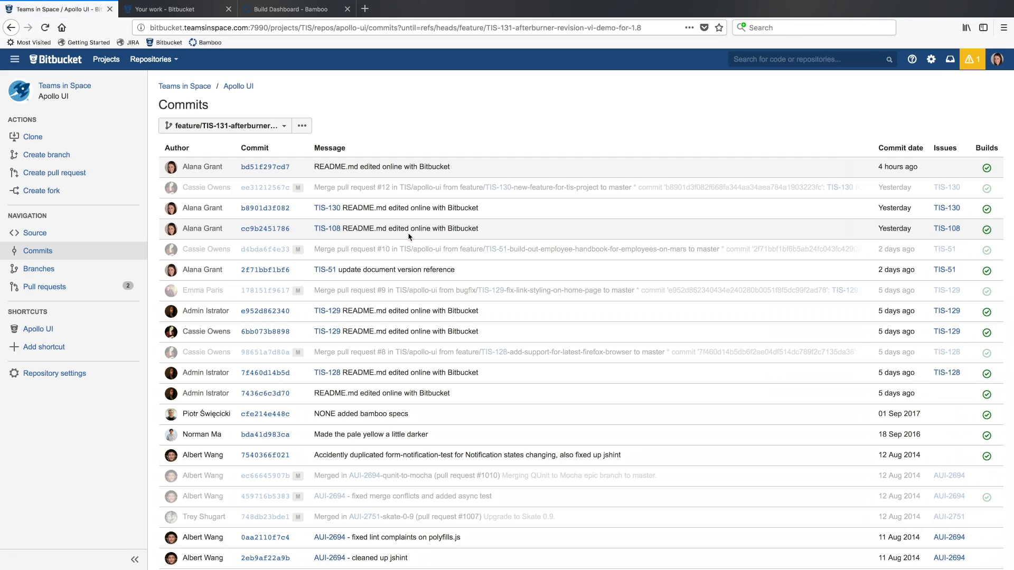
left_click(35, 235)
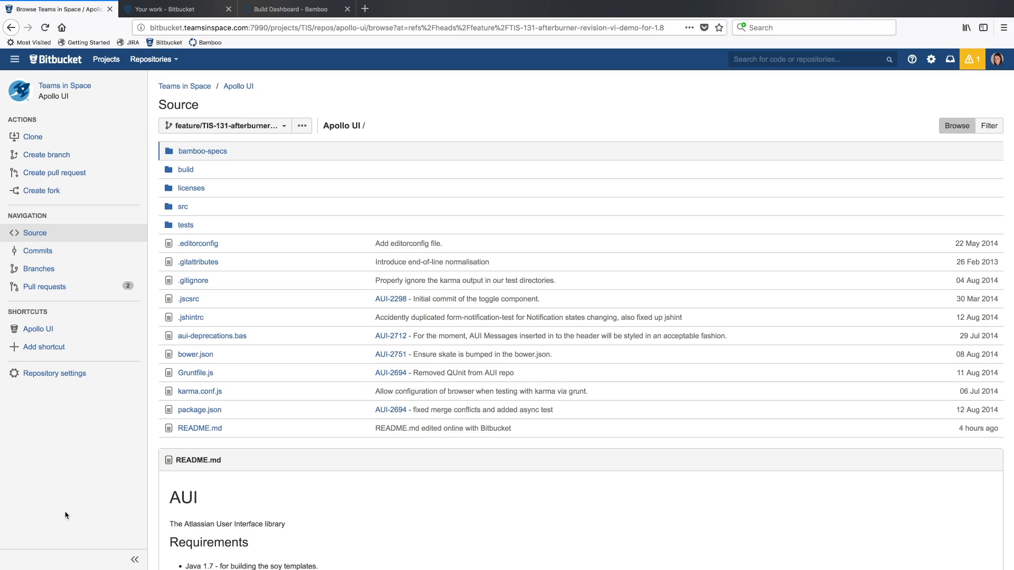
left_click(204, 430)
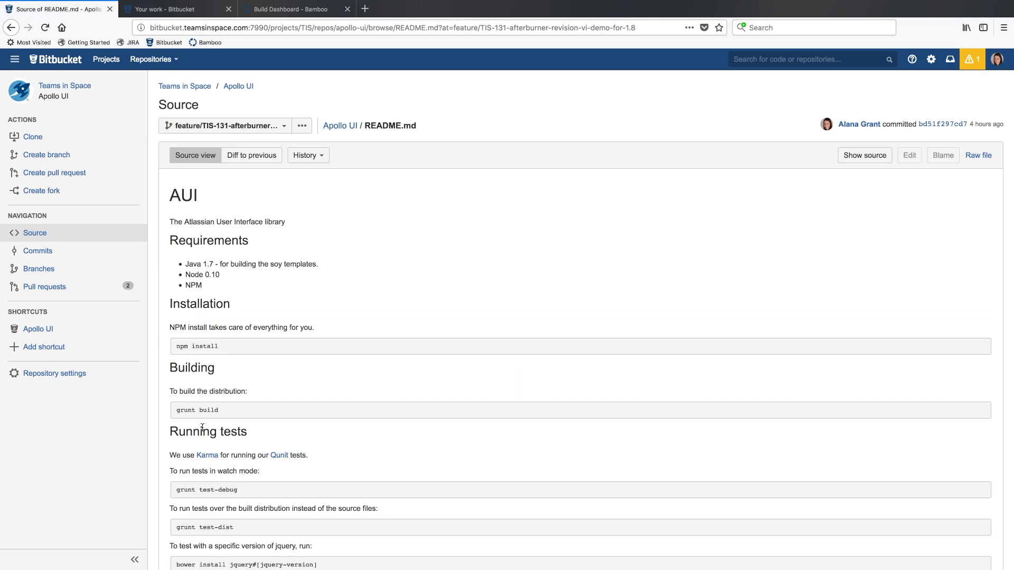
left_click(865, 155)
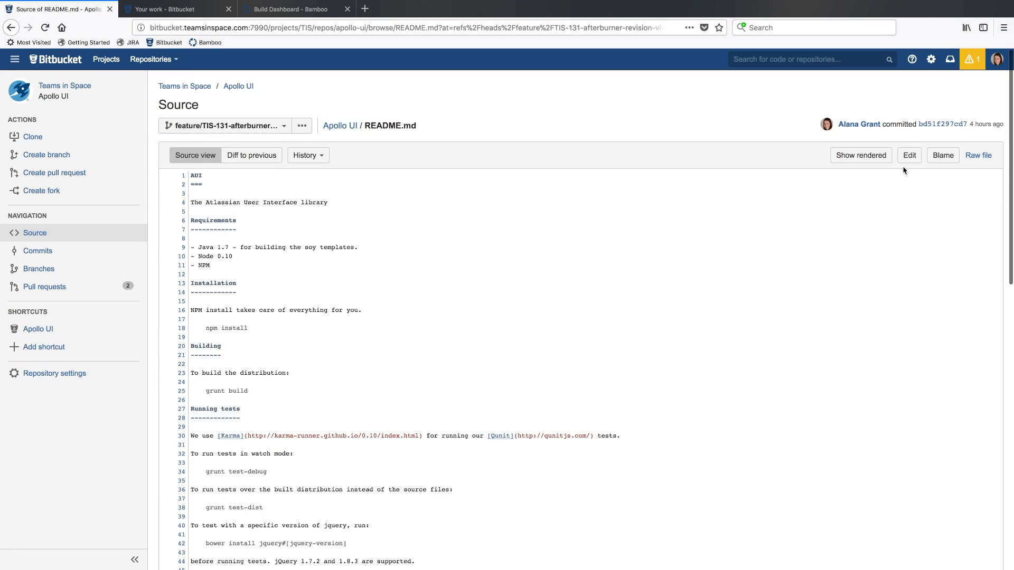
left_click(909, 157)
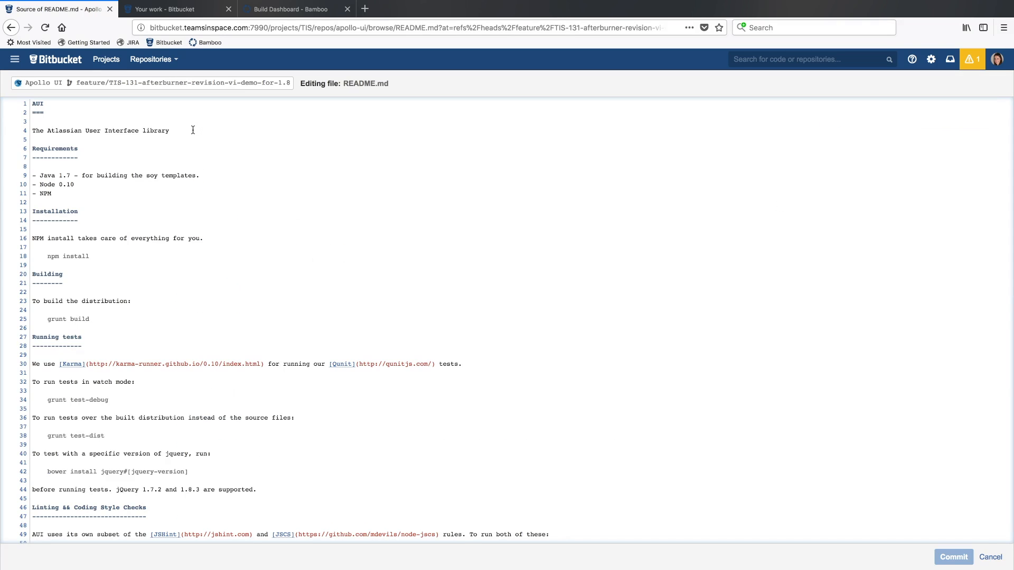
Add the line "v1.0" below the library description and commit with the message "TIS-131 README.md edited online with Bitbucket"
key("Return")
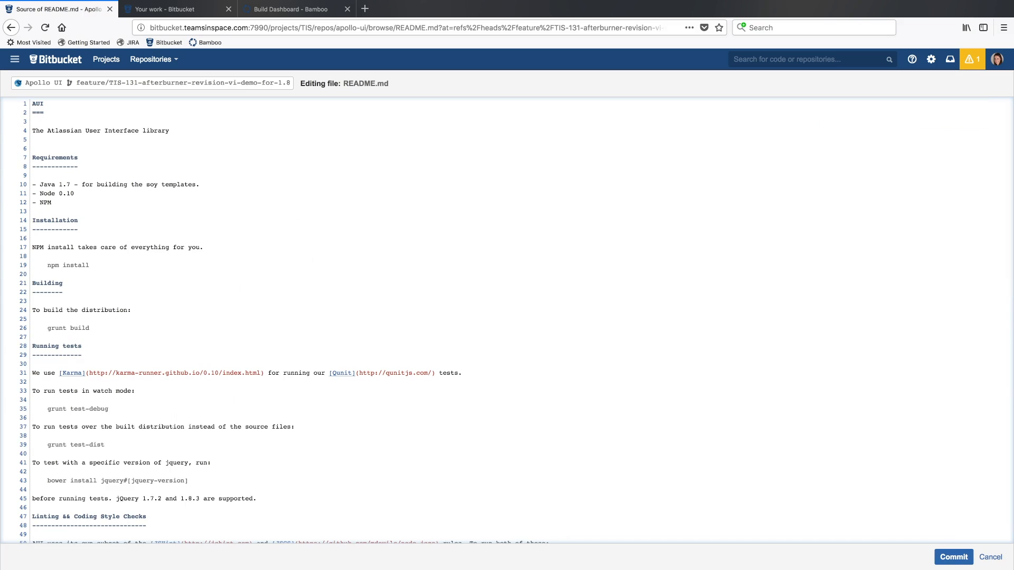
type("v1.0")
left_click(952, 559)
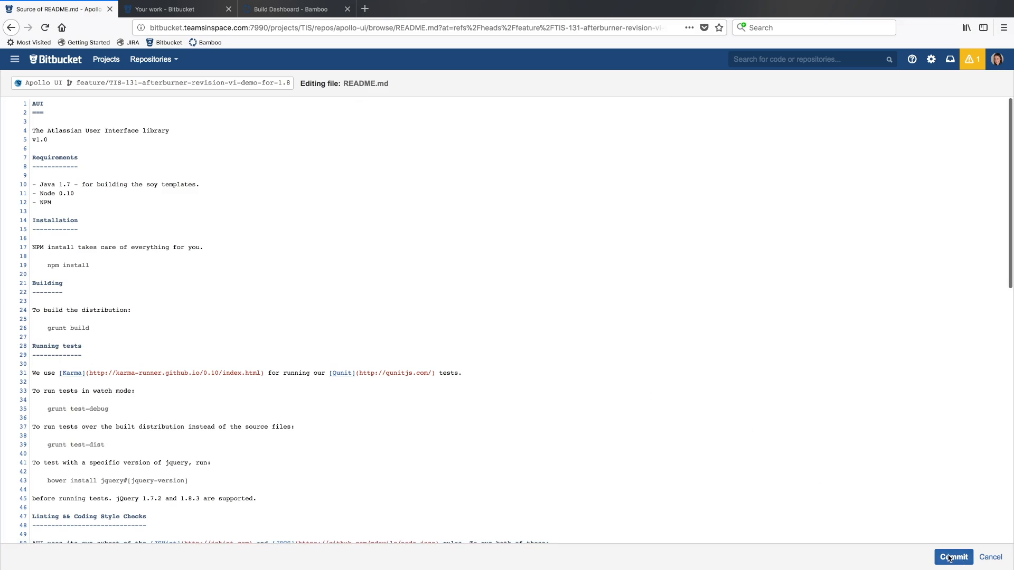
type("TIS-131")
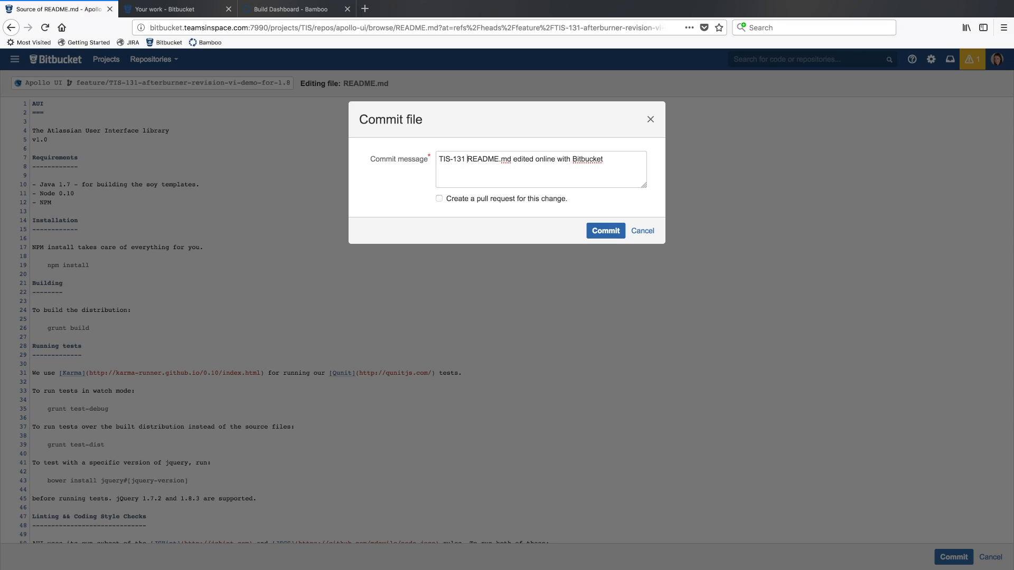
left_click(605, 232)
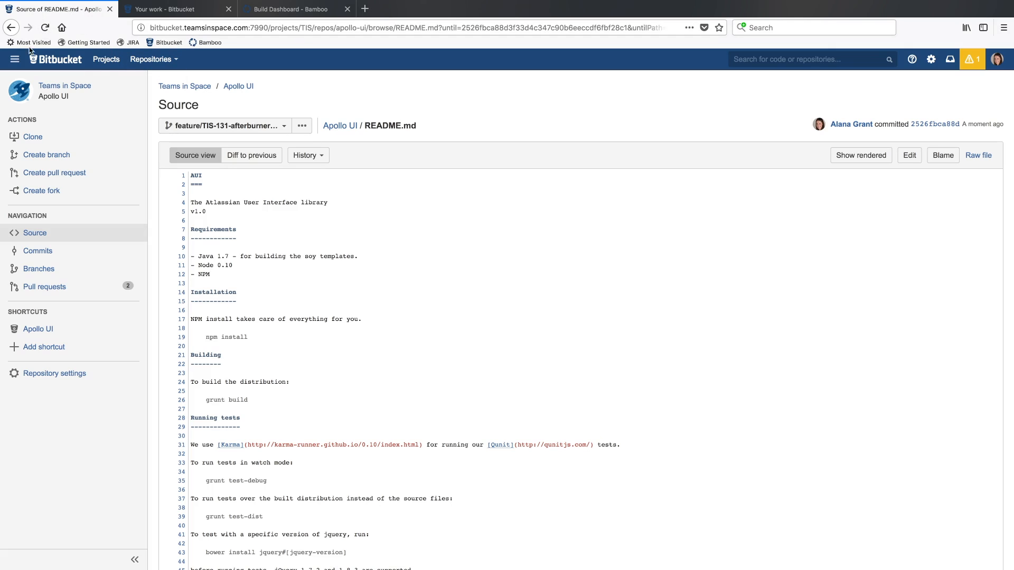
Switch to JIRA, reopen issue TIS-131 and check the details of its linked commit
left_click(16, 60)
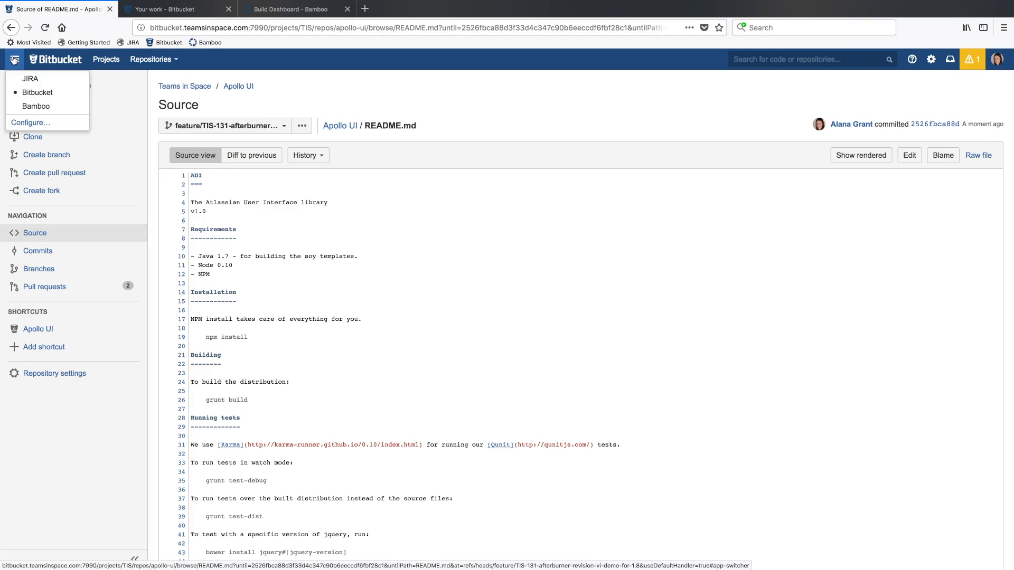
left_click(27, 81)
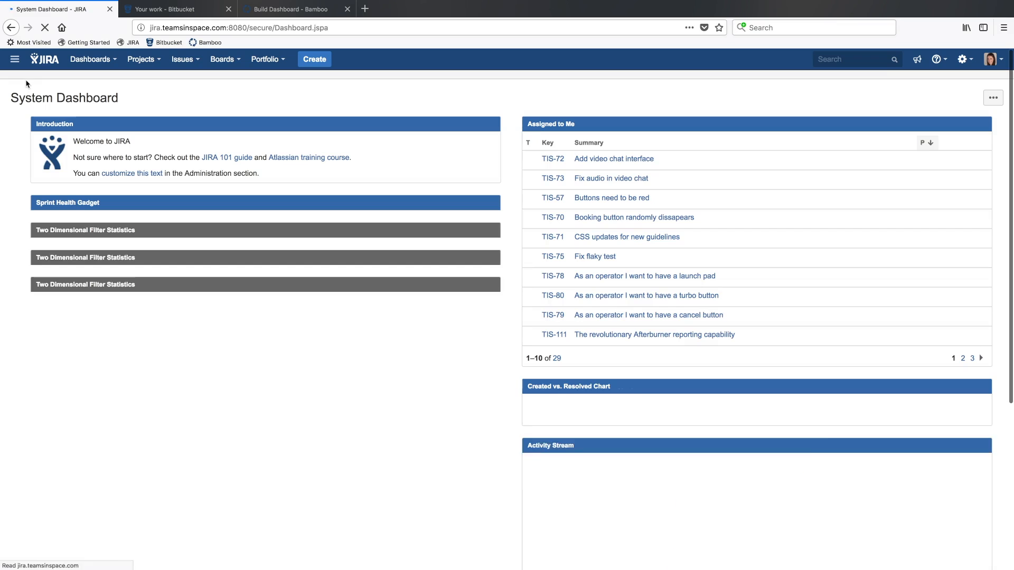
left_click(191, 58)
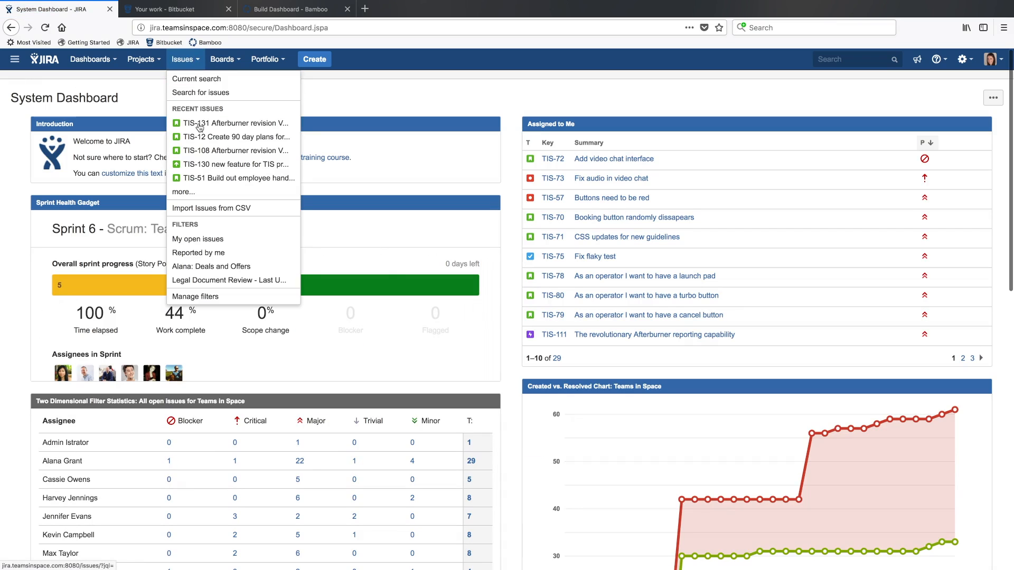
left_click(201, 127)
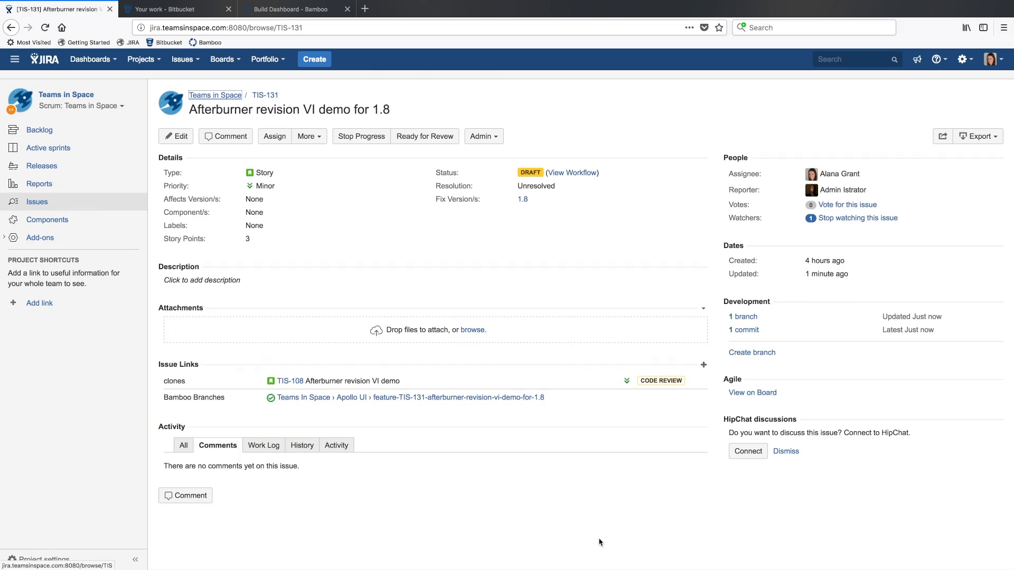
left_click(745, 333)
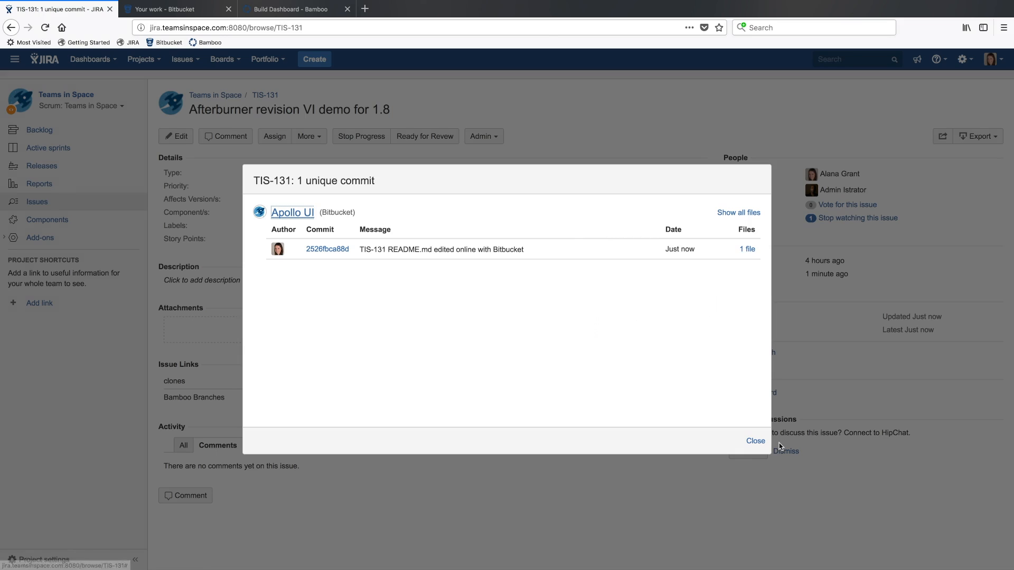
left_click(755, 441)
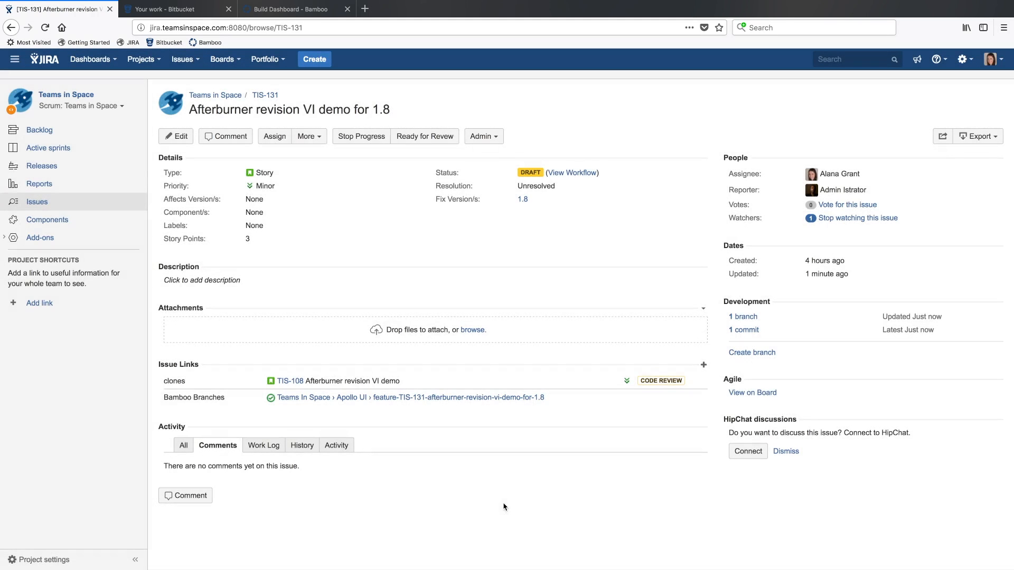
Switch to Bitbucket and open the Teams in Space / Apollo UI repository
left_click(175, 12)
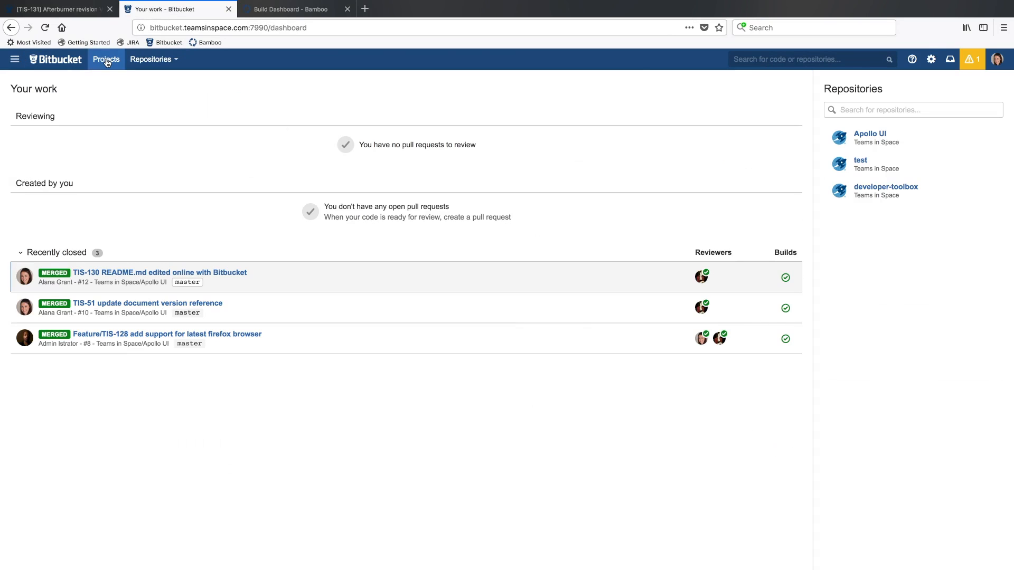
left_click(150, 60)
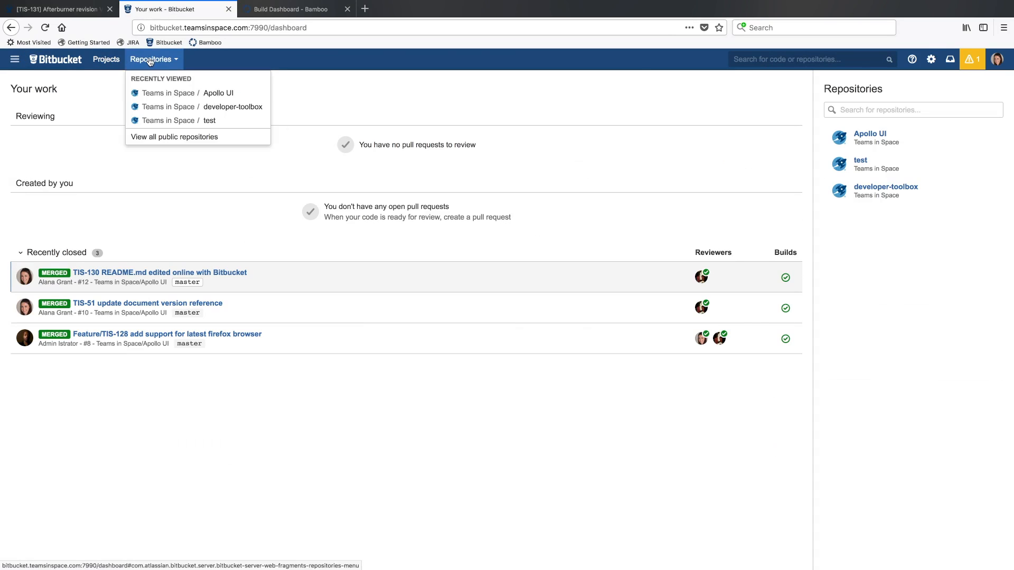
left_click(154, 92)
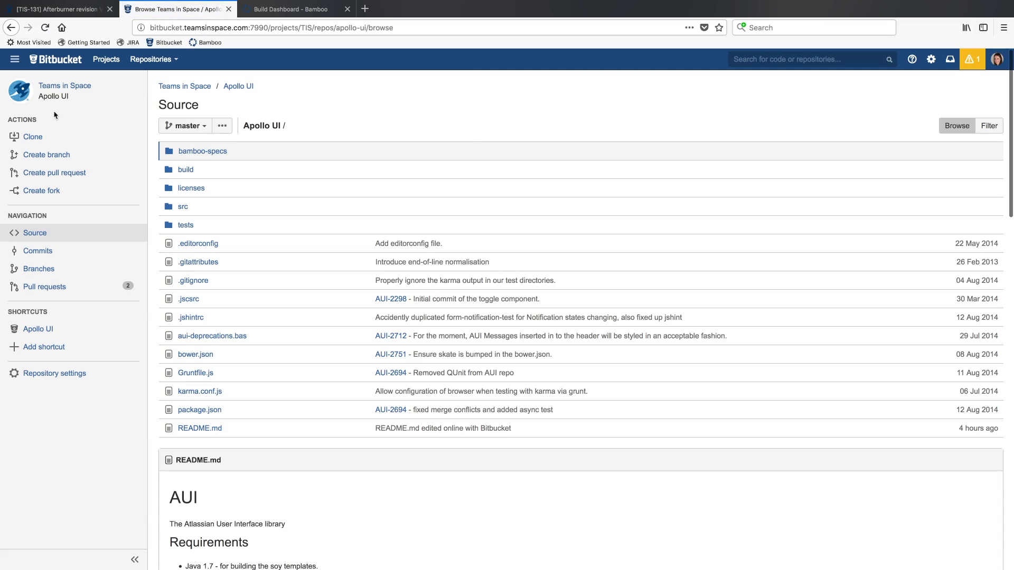
Compare branch feature/TIS-131-afterburner-revision-vi-demo-for-1.8 with master and start a pull request from it
left_click(38, 270)
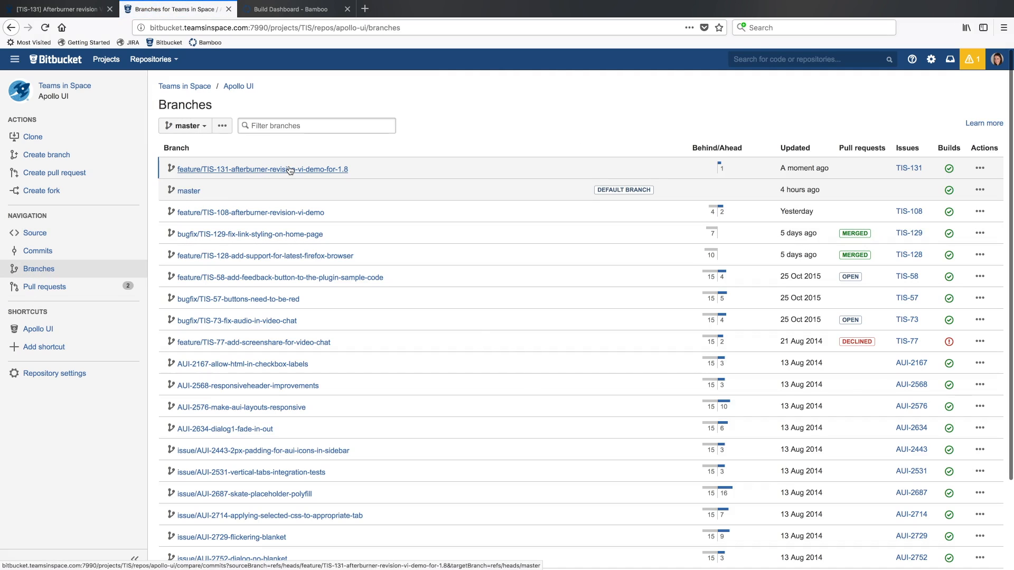
left_click(290, 170)
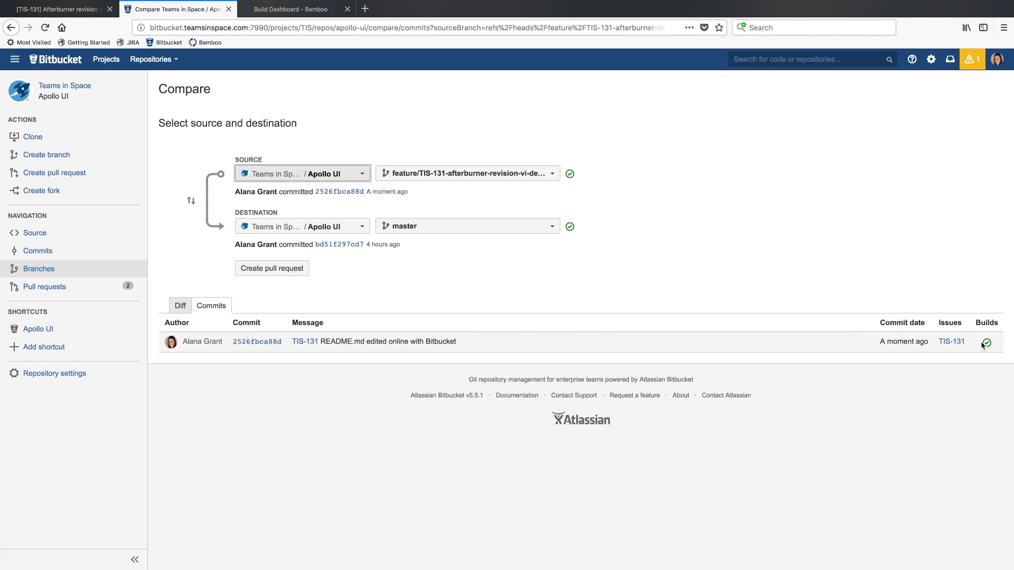
mouse_move(988, 346)
left_click(262, 270)
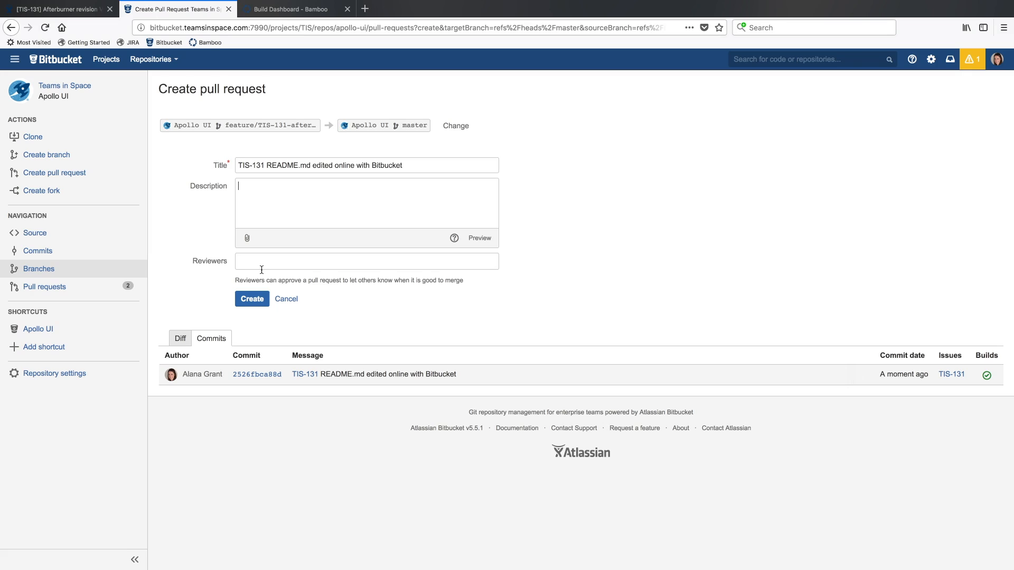
Enter the description "Please review", add the teammate as reviewer and create the pull request
type("Please review")
left_click(297, 262)
type("cassie")
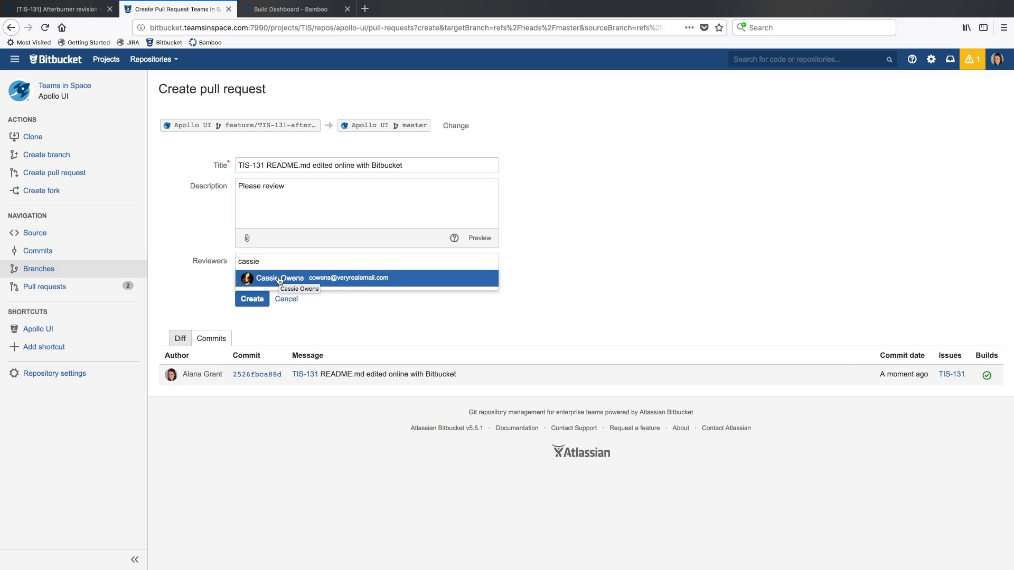
left_click(280, 279)
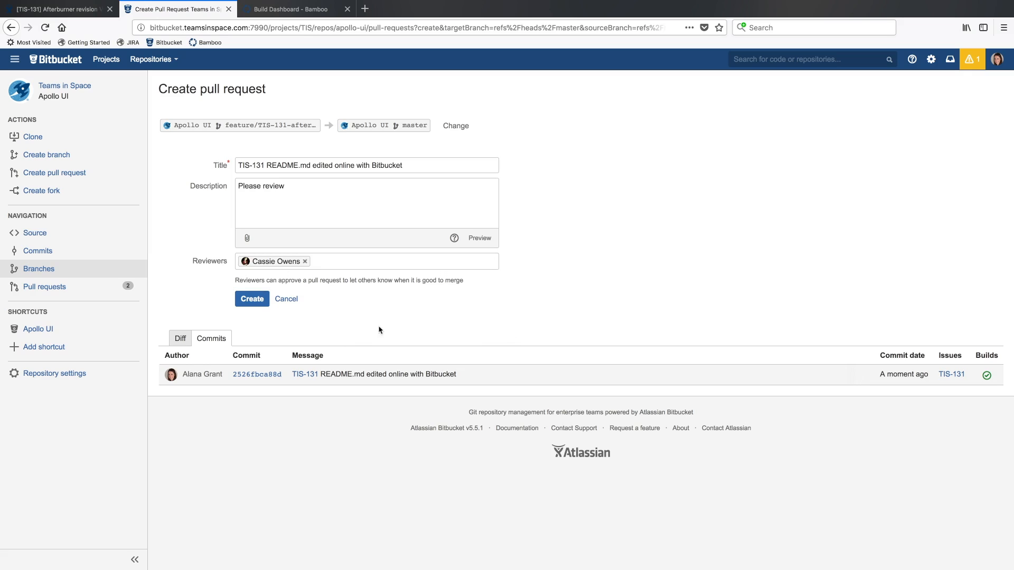
left_click(243, 299)
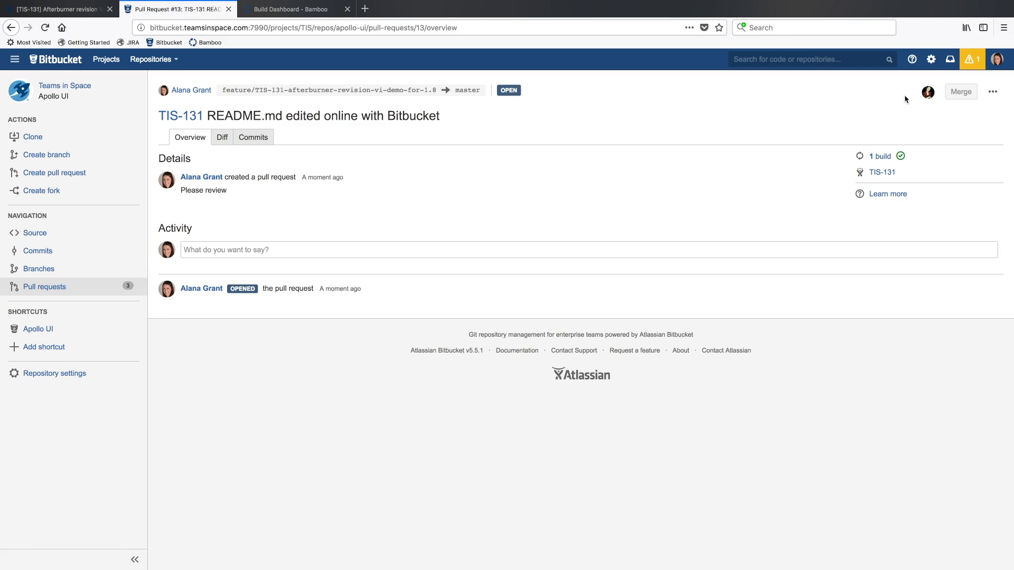
Copy the pull request's address and open it in a new tab of the reviewer's Chrome browser
mouse_move(961, 94)
left_click(260, 28)
key("super+c")
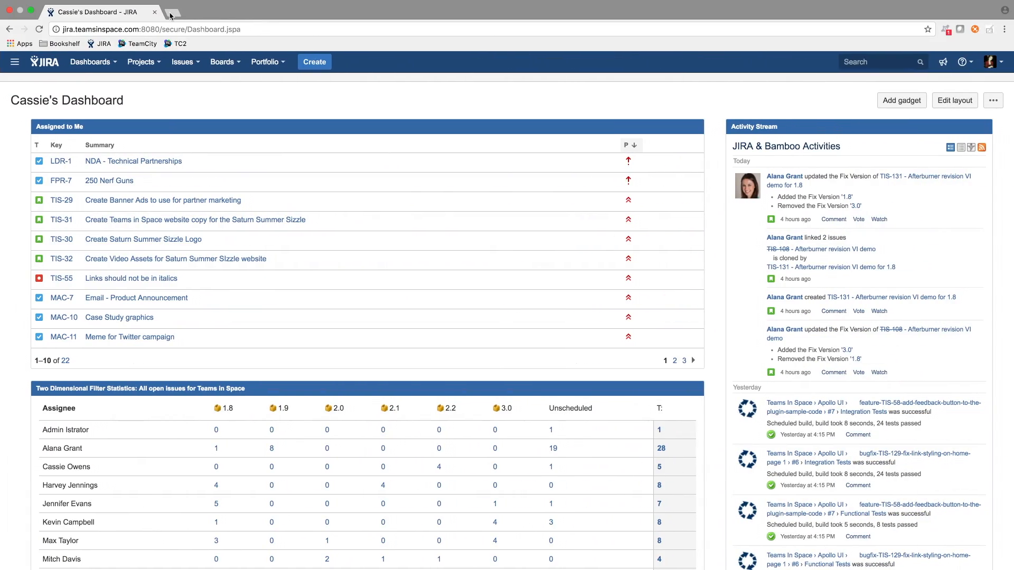
left_click(168, 14)
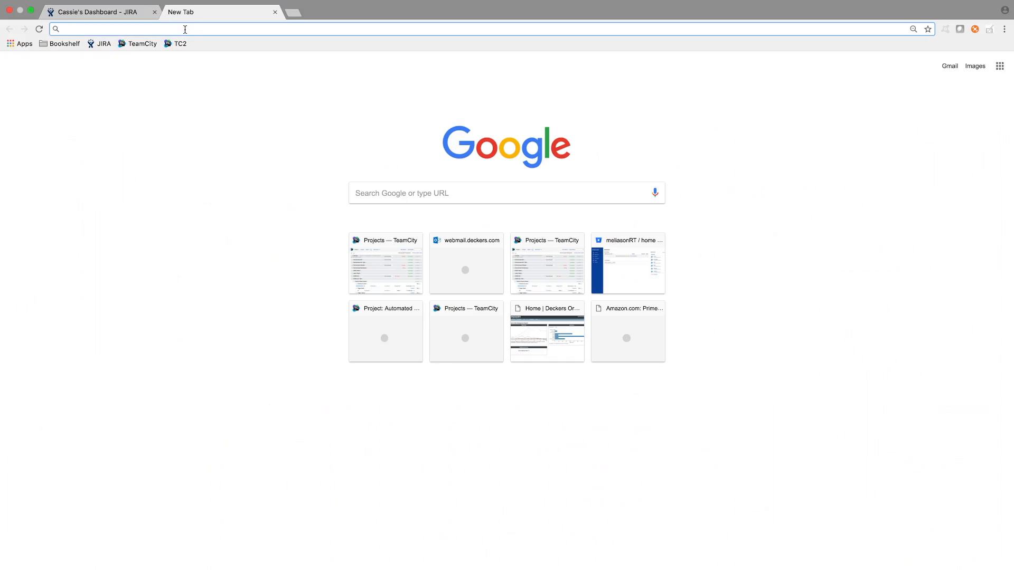
key("super+v")
key("Return")
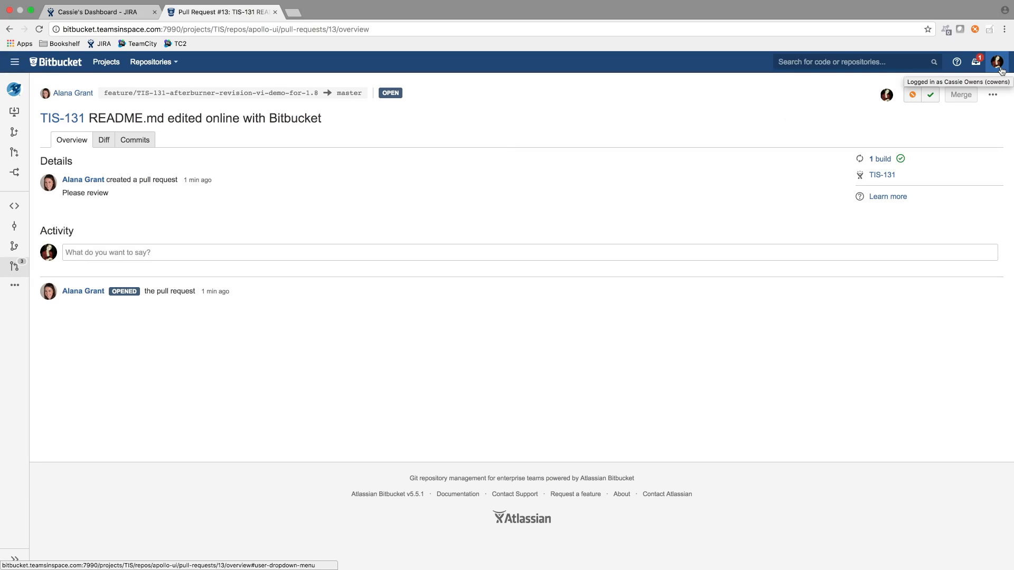
From the reviewer's Bitbucket dashboard, open the pull request "TIS-131 README.md edited online with Bitbucket" and examine its diff
left_click(42, 64)
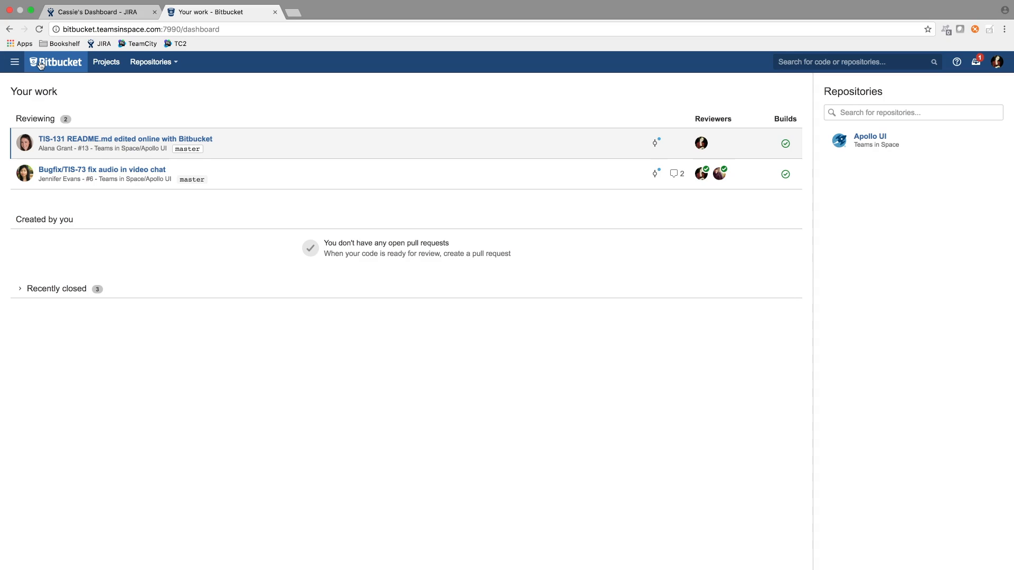
left_click(85, 141)
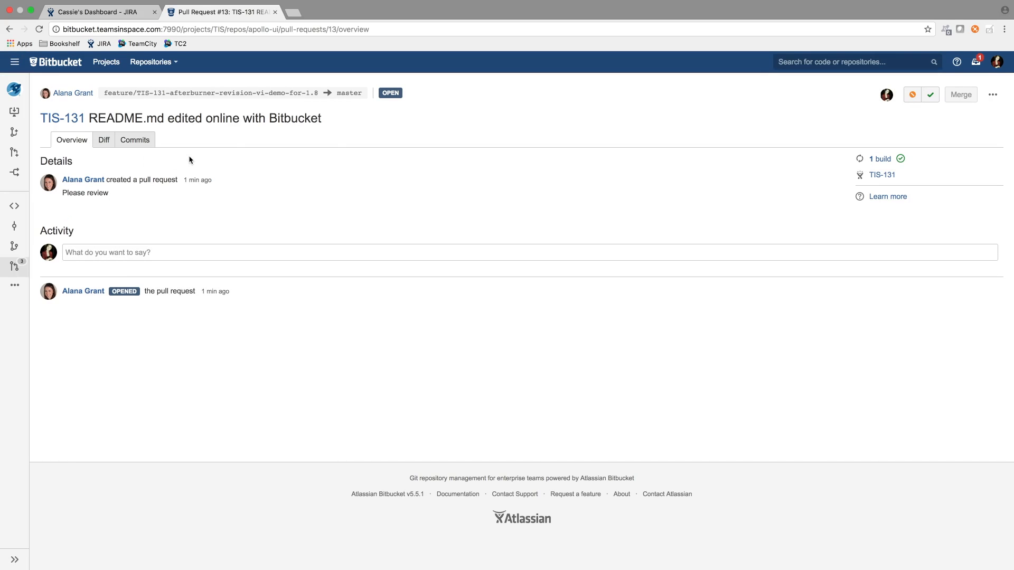
left_click(103, 140)
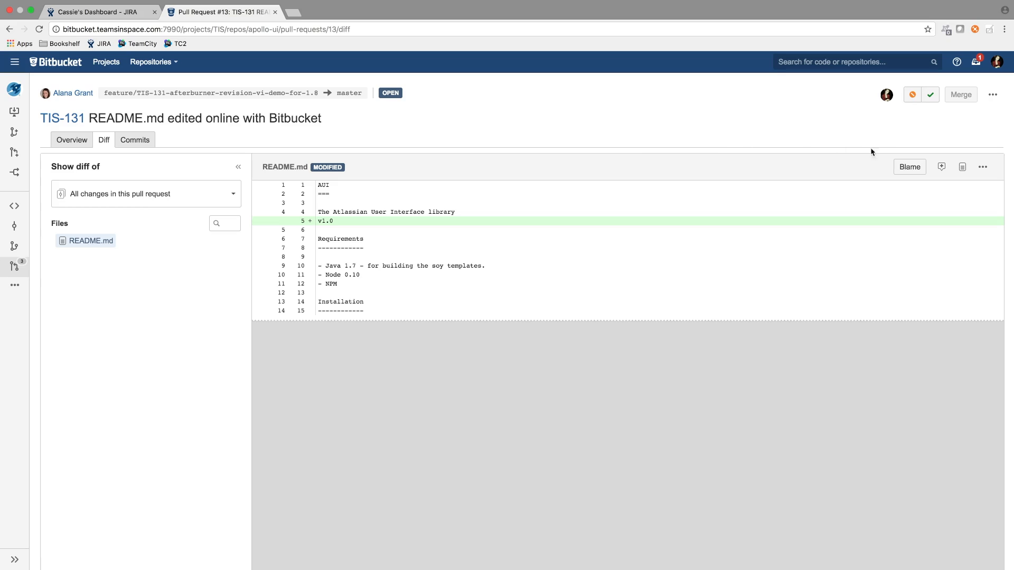
Approve the TIS-131 pull request as reviewer and merge it into master
left_click(930, 96)
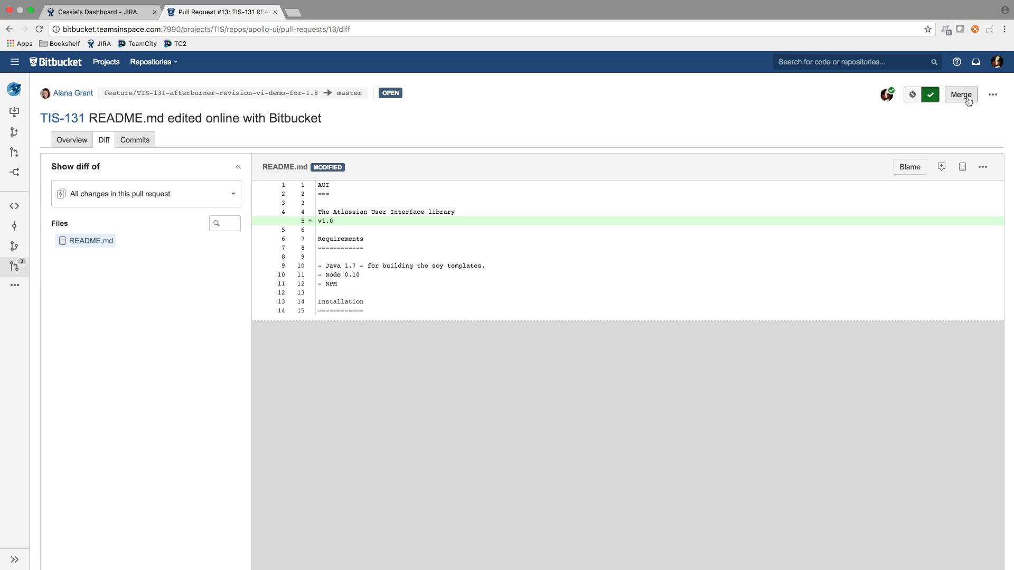
scroll(969, 102, "left", 1)
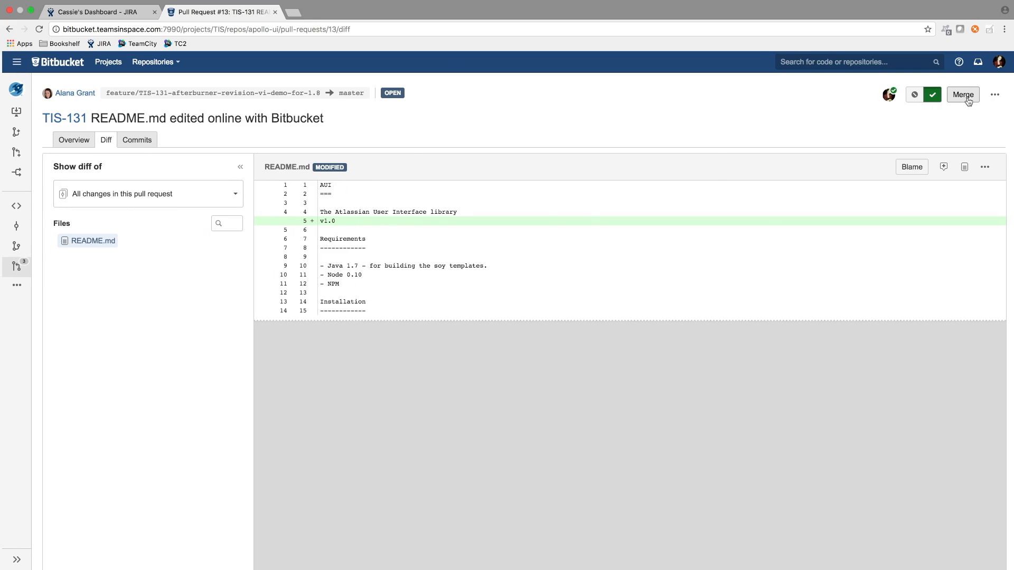
left_click(967, 96)
left_click(661, 285)
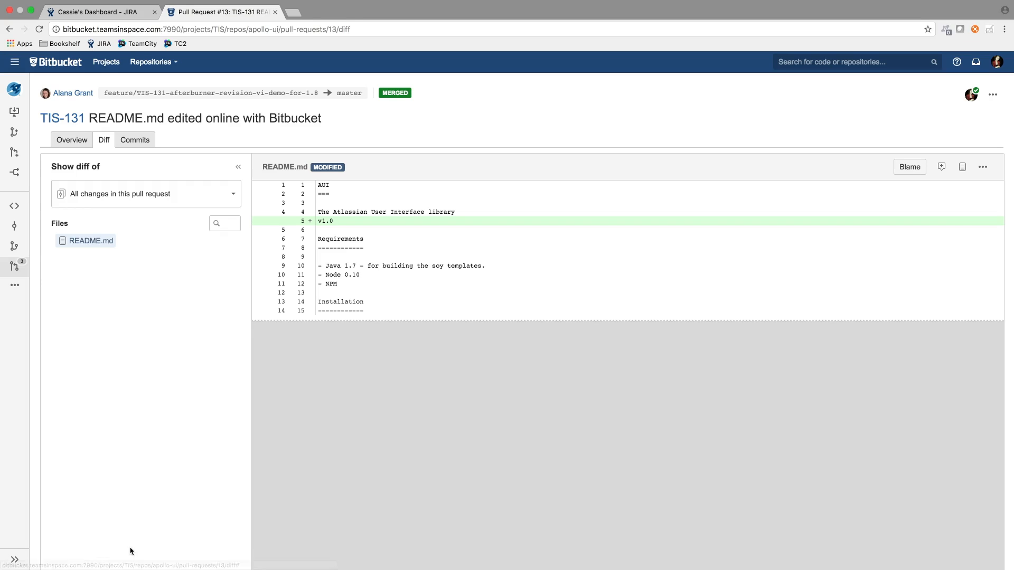
Return to the author's Firefox browser and, from the repository's branch list, open the master branch's Apollo UI build in Bamboo
key("ctrl+Left")
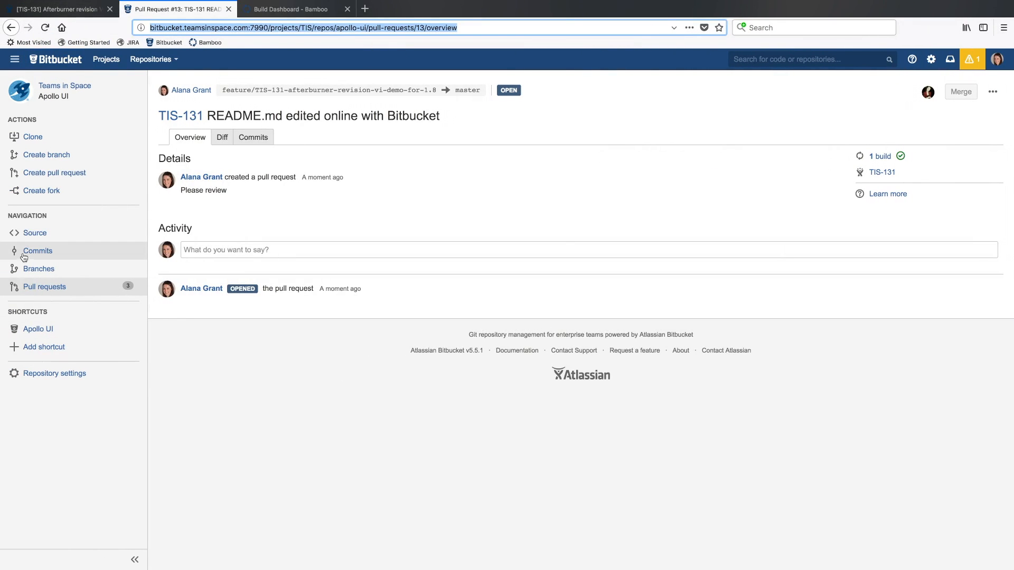
left_click(32, 270)
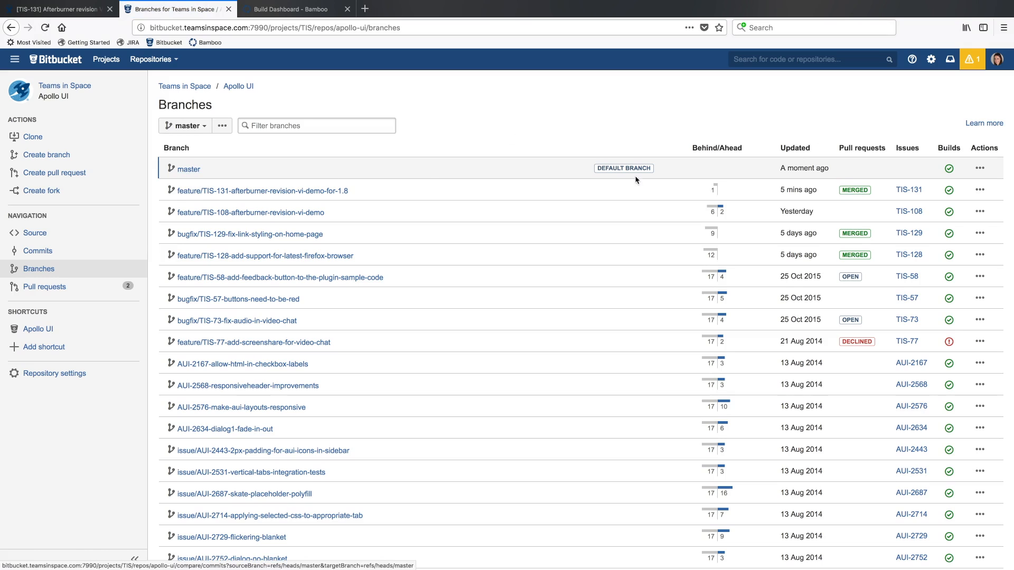
mouse_move(808, 168)
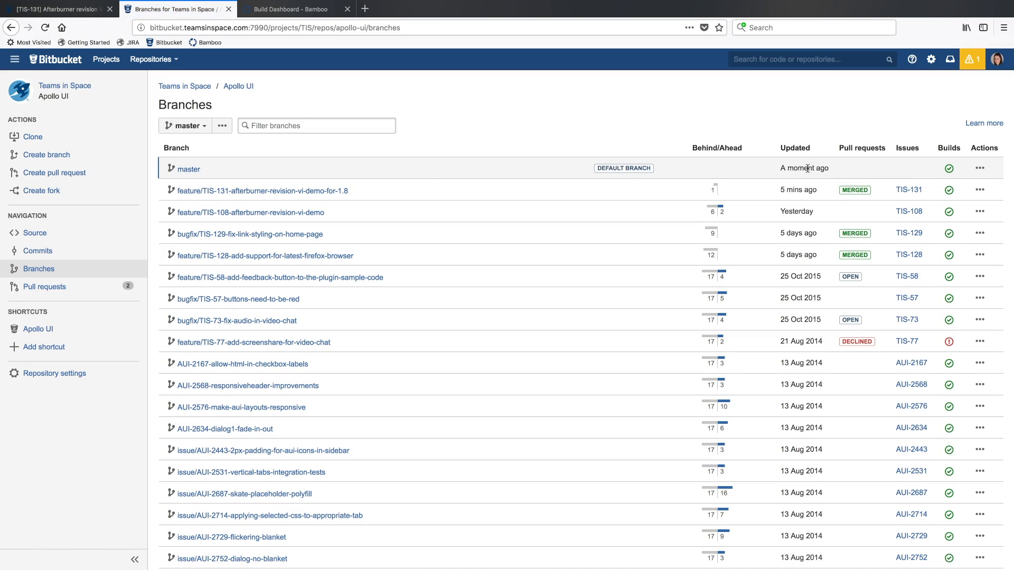
mouse_move(951, 171)
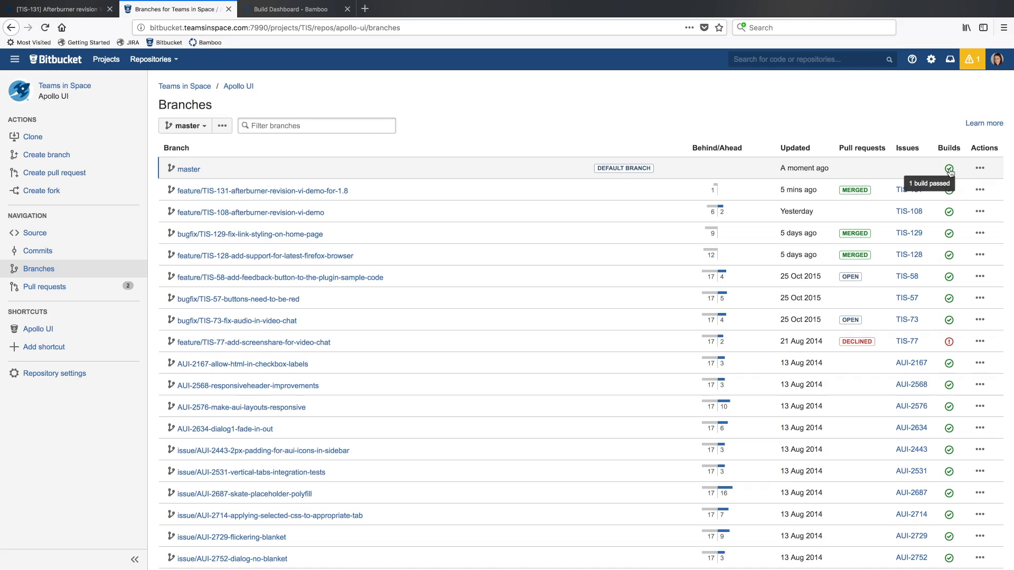
left_click(950, 173)
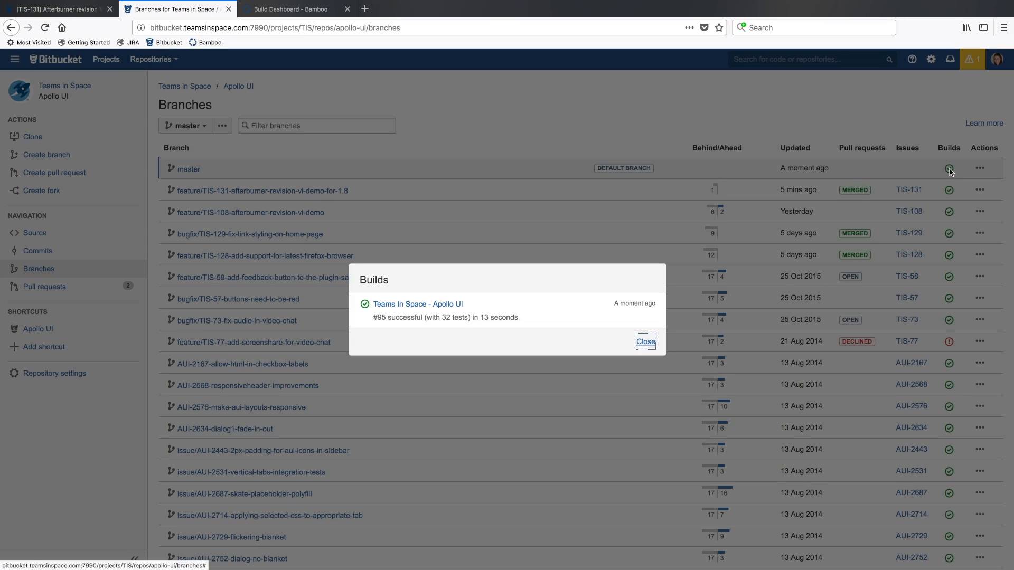
left_click(420, 305)
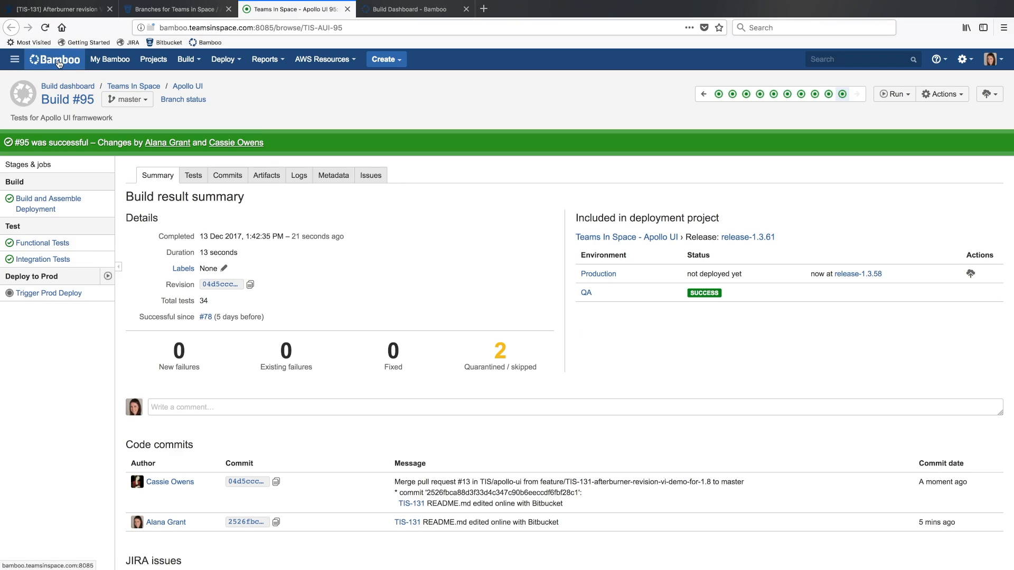
Check the Bamboo build dashboard and open the Apollo UI plan from the favourite plans in My Bamboo
left_click(59, 64)
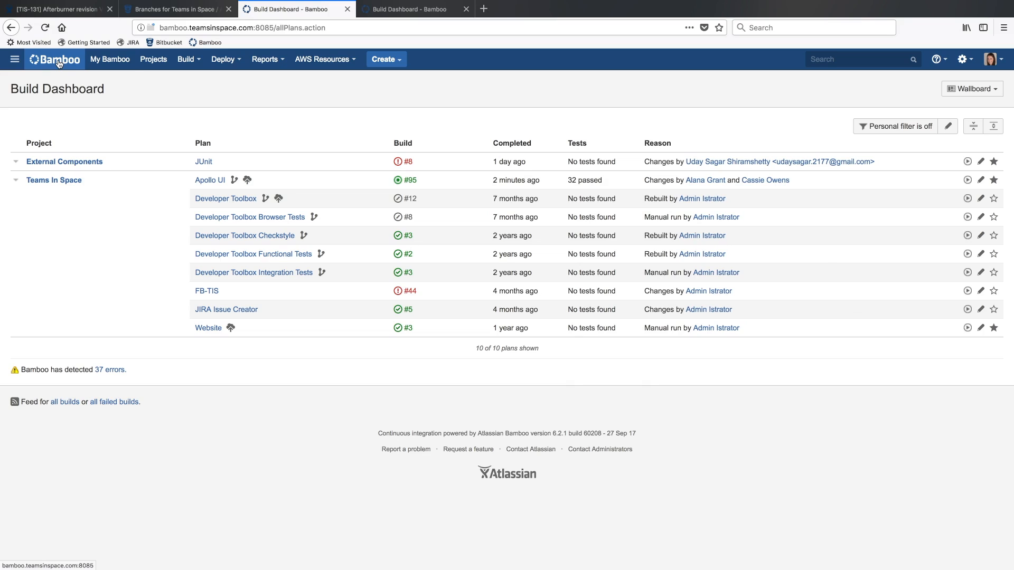
left_click(125, 64)
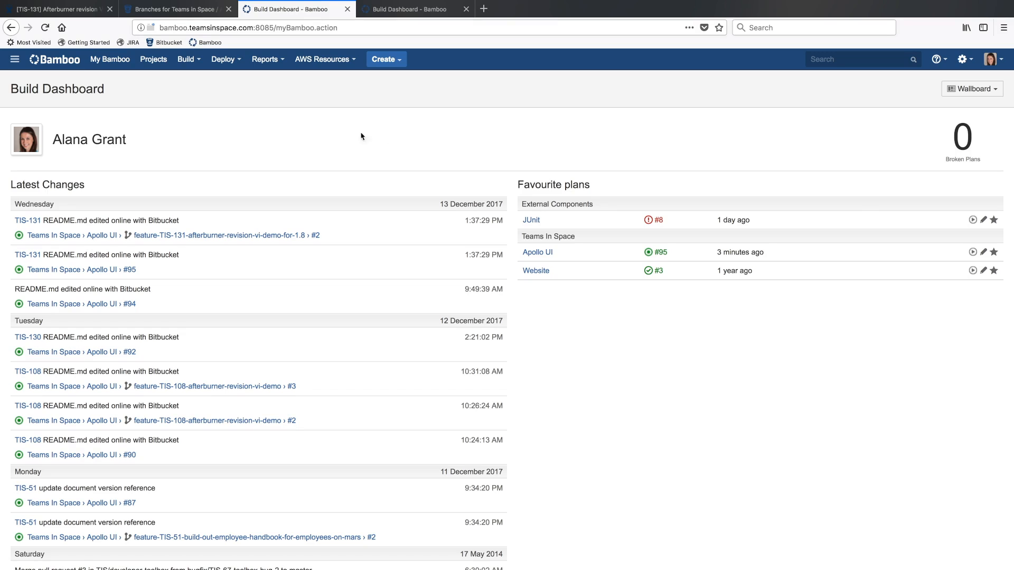
left_click(532, 254)
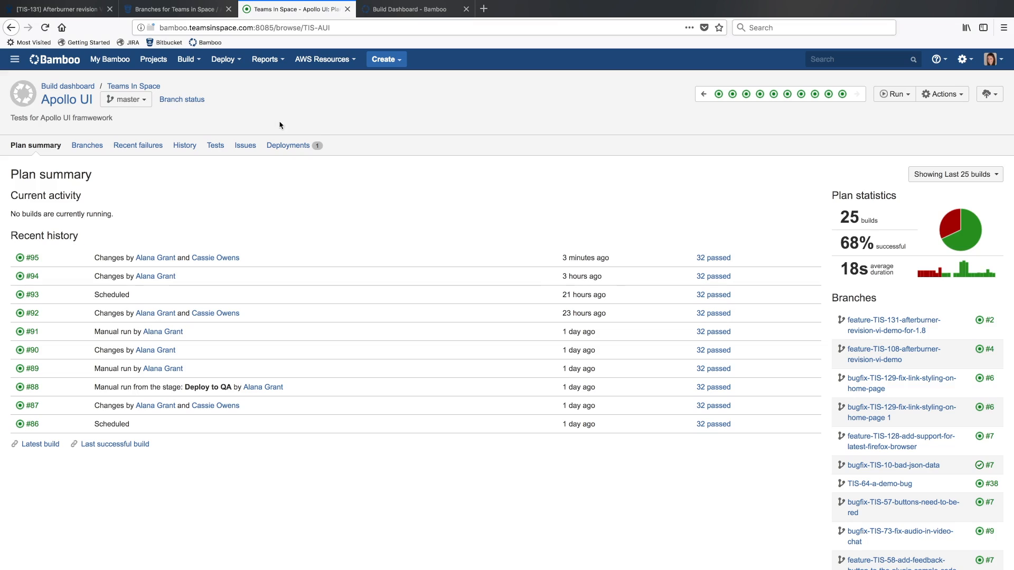
Run the Apollo UI plan on master and deploy its release-1.3.62 to Production
left_click(891, 101)
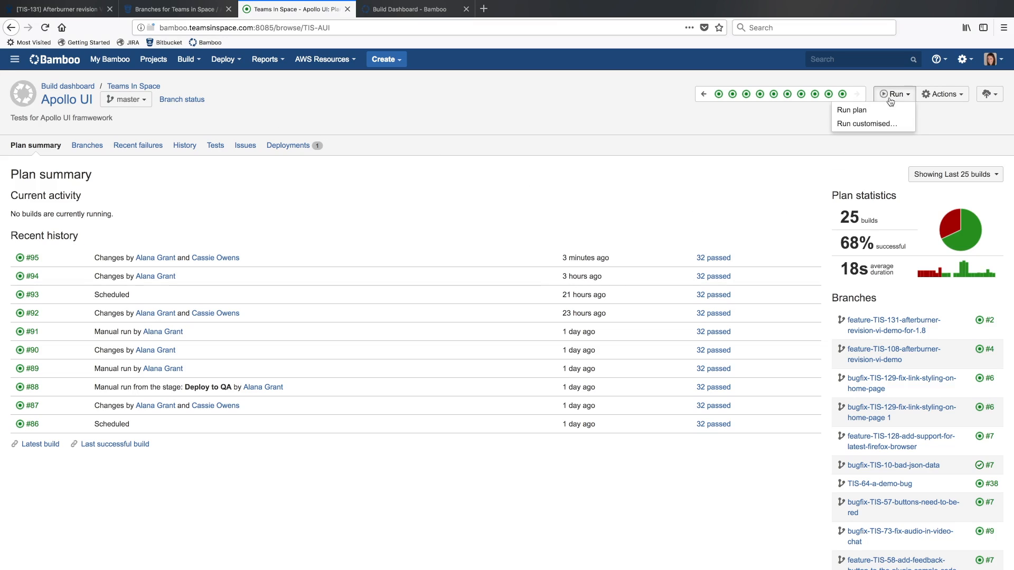
left_click(853, 111)
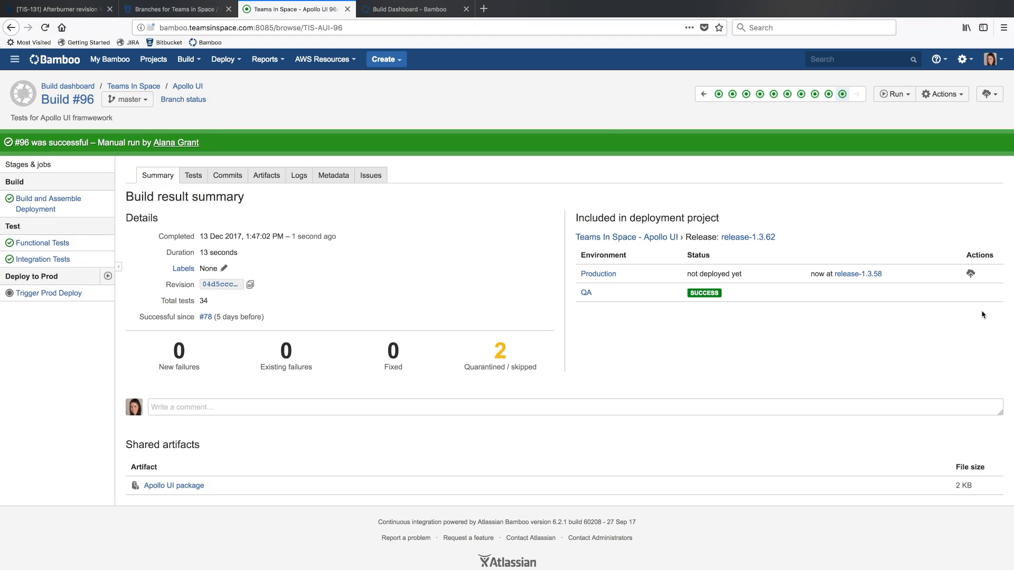
left_click(971, 276)
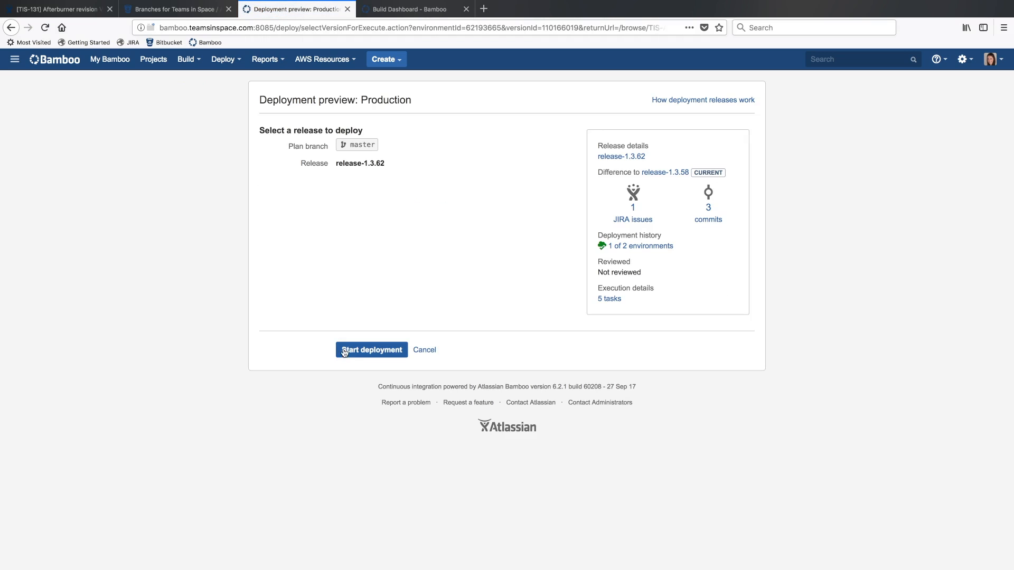
left_click(364, 353)
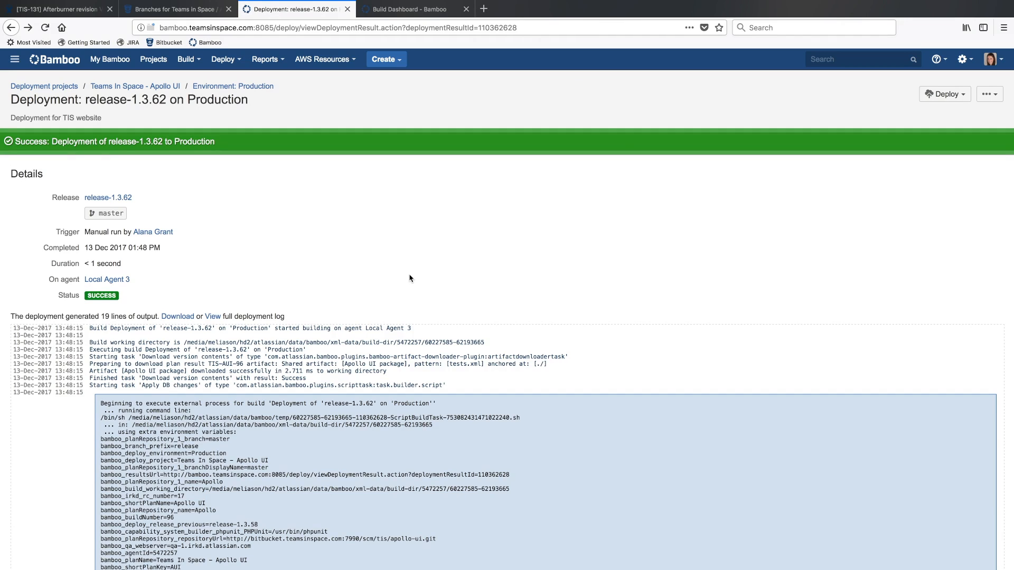
Switch to JIRA and reload issue TIS-131 to check its development and deployment details
left_click(37, 9)
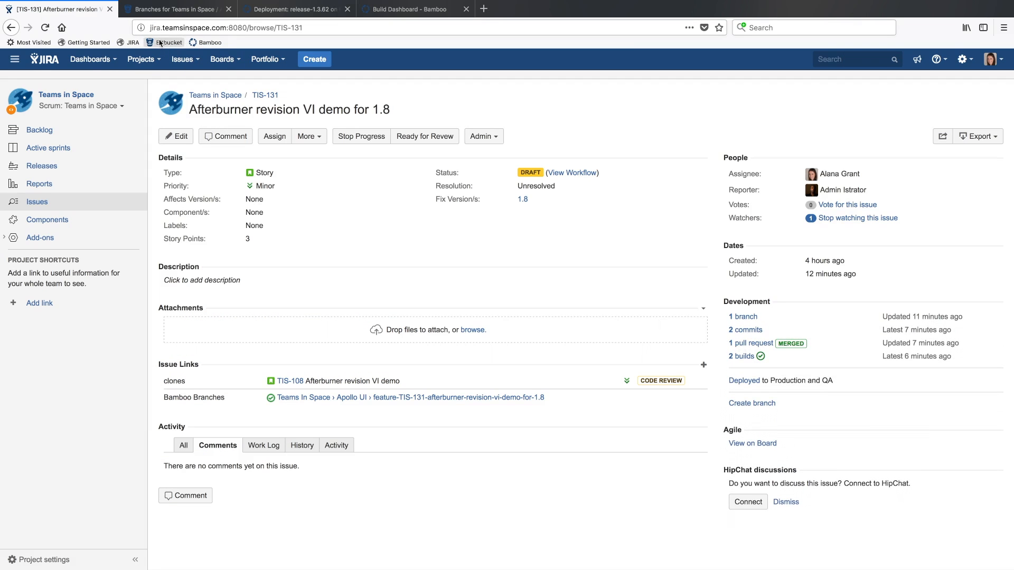
left_click(45, 27)
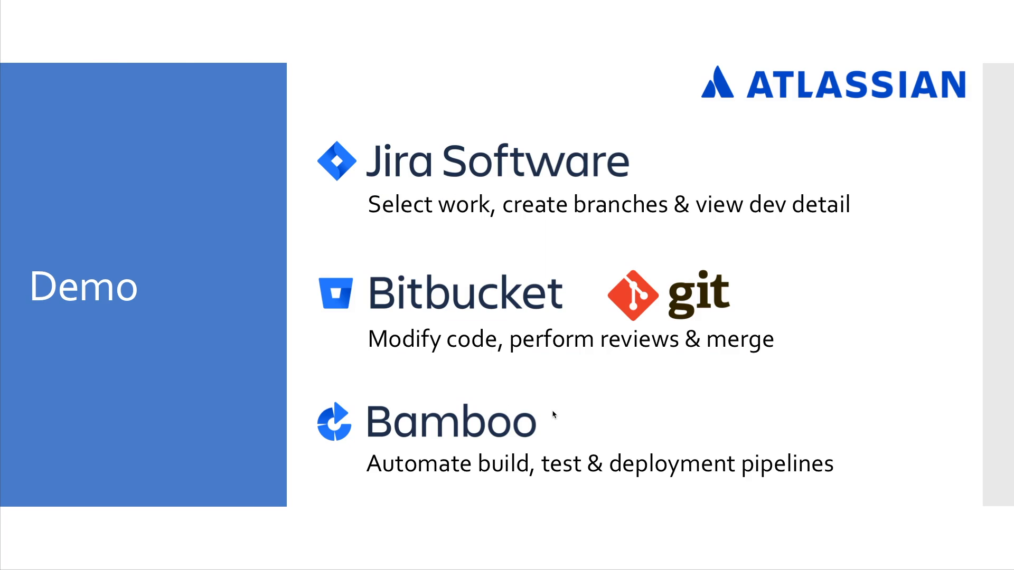
left_click(553, 414)
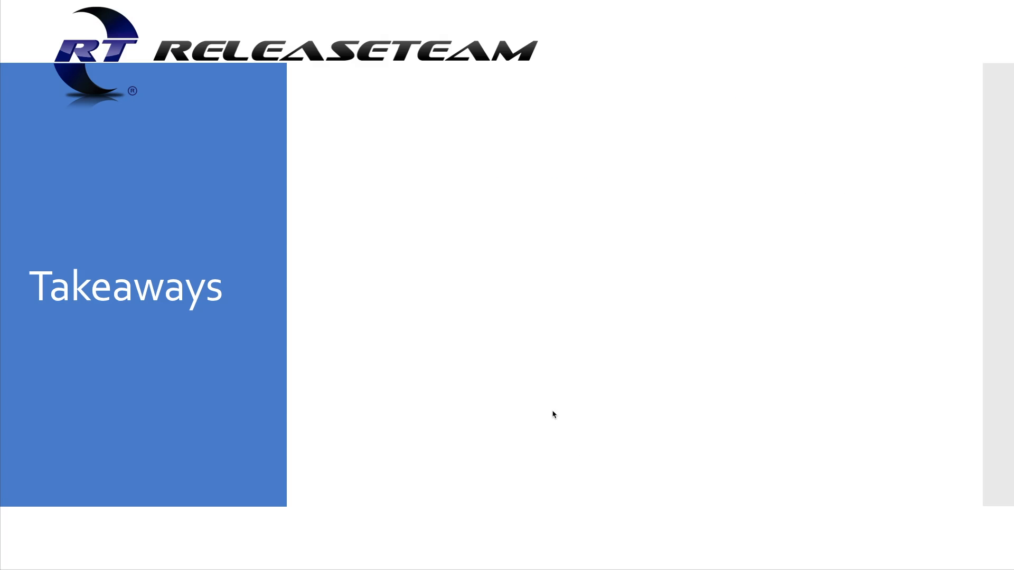
left_click(553, 414)
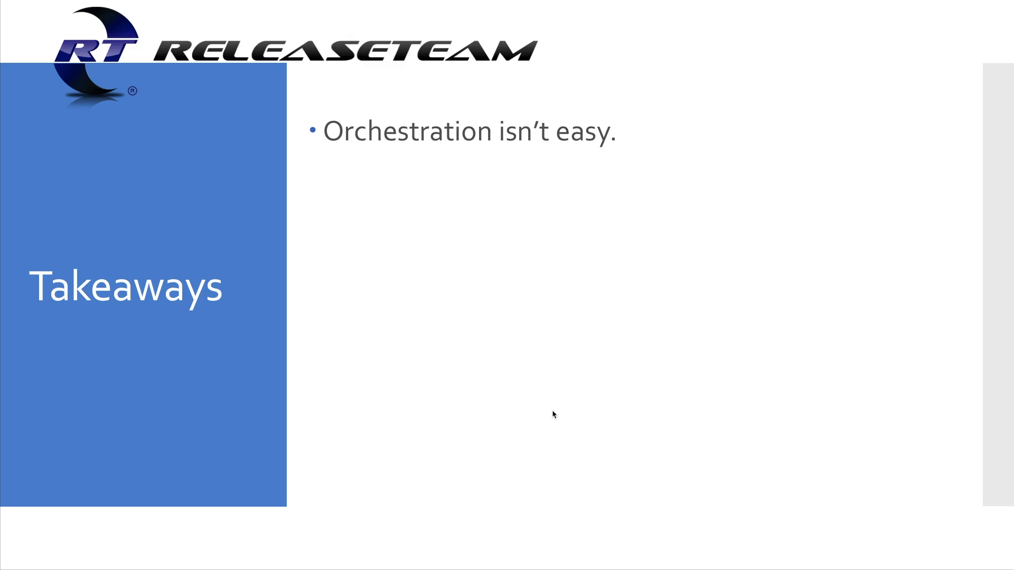
key("Right")
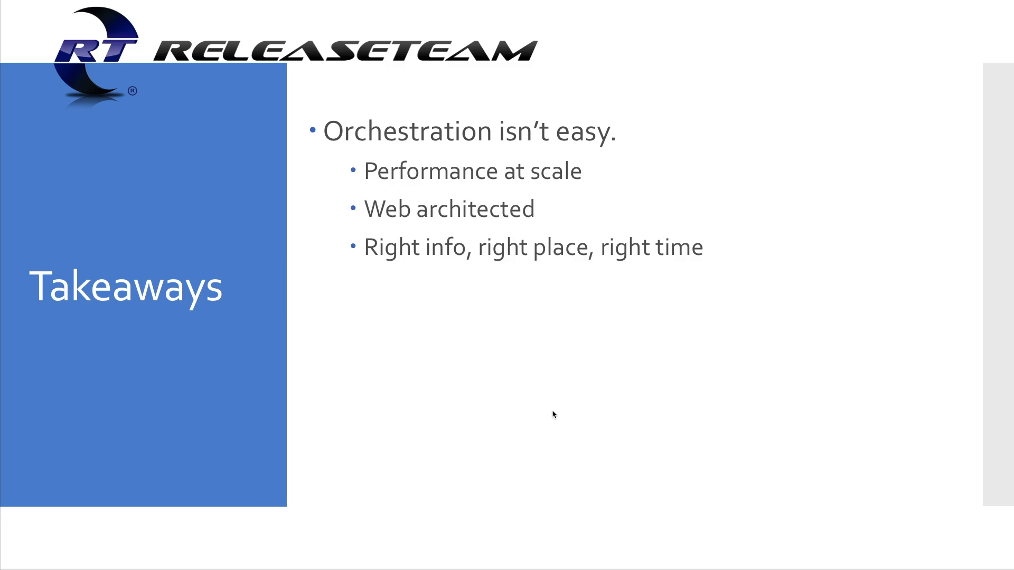